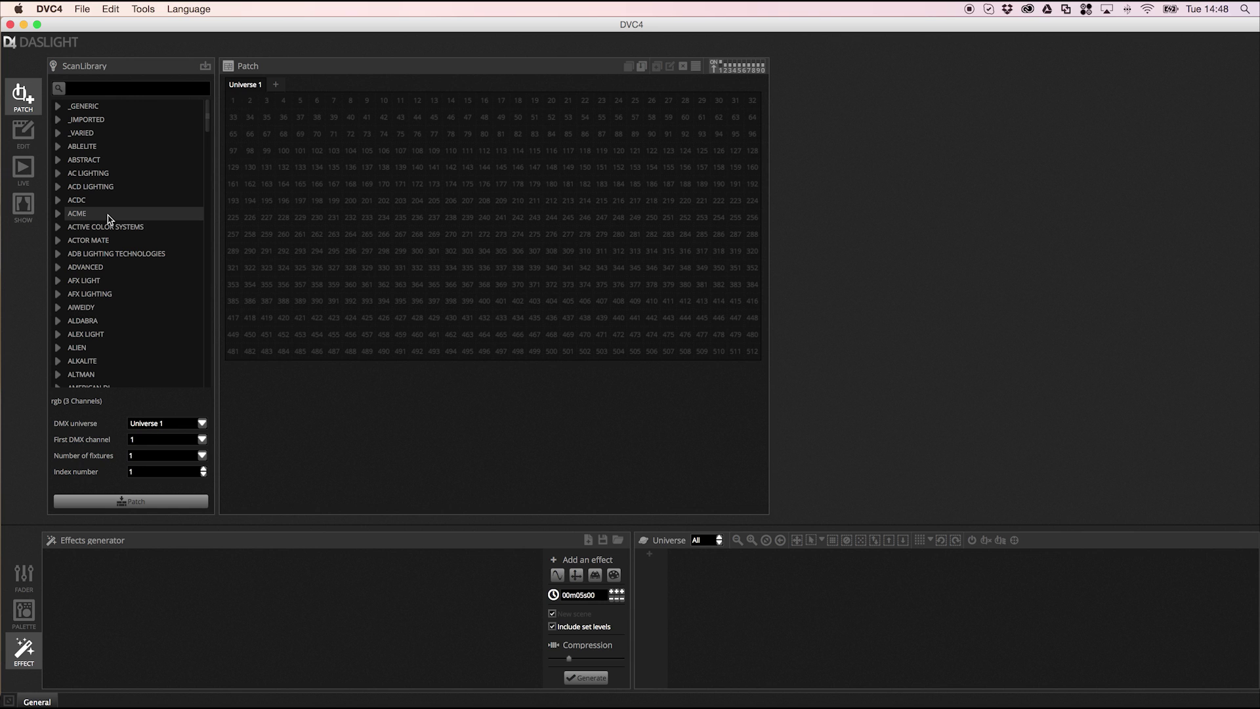
Search the fixture library for "american dj", "mega tri" and "intimidator", and clear the search field
{"action": "left_click", "coordinate": [106, 89]}
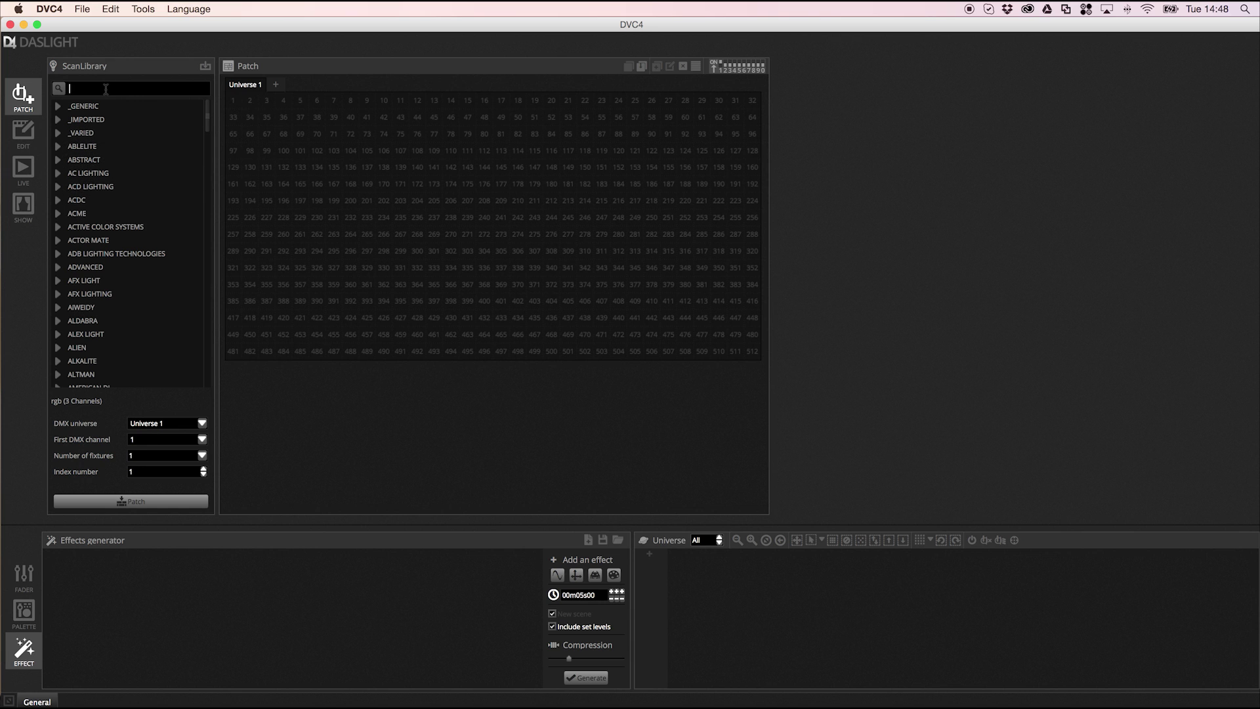
{"action": "type", "text": "american dj"}
{"action": "key", "text": "Return"}
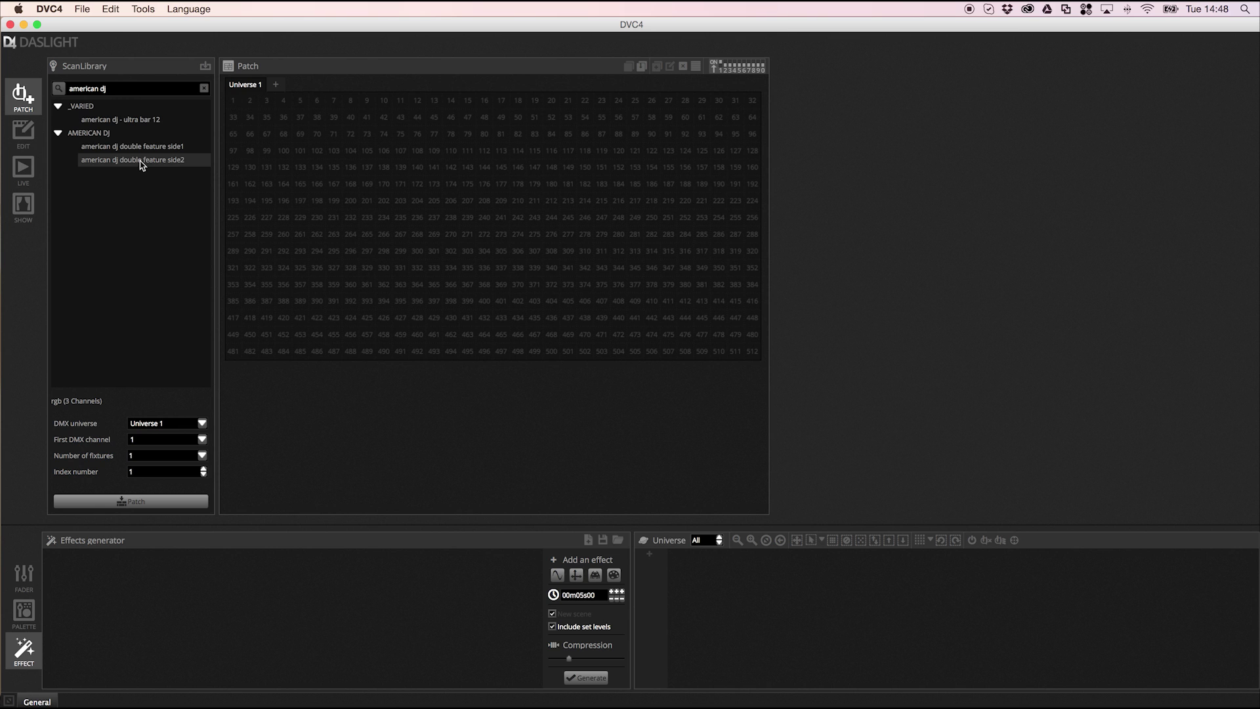
{"action": "triple_click", "coordinate": [128, 93]}
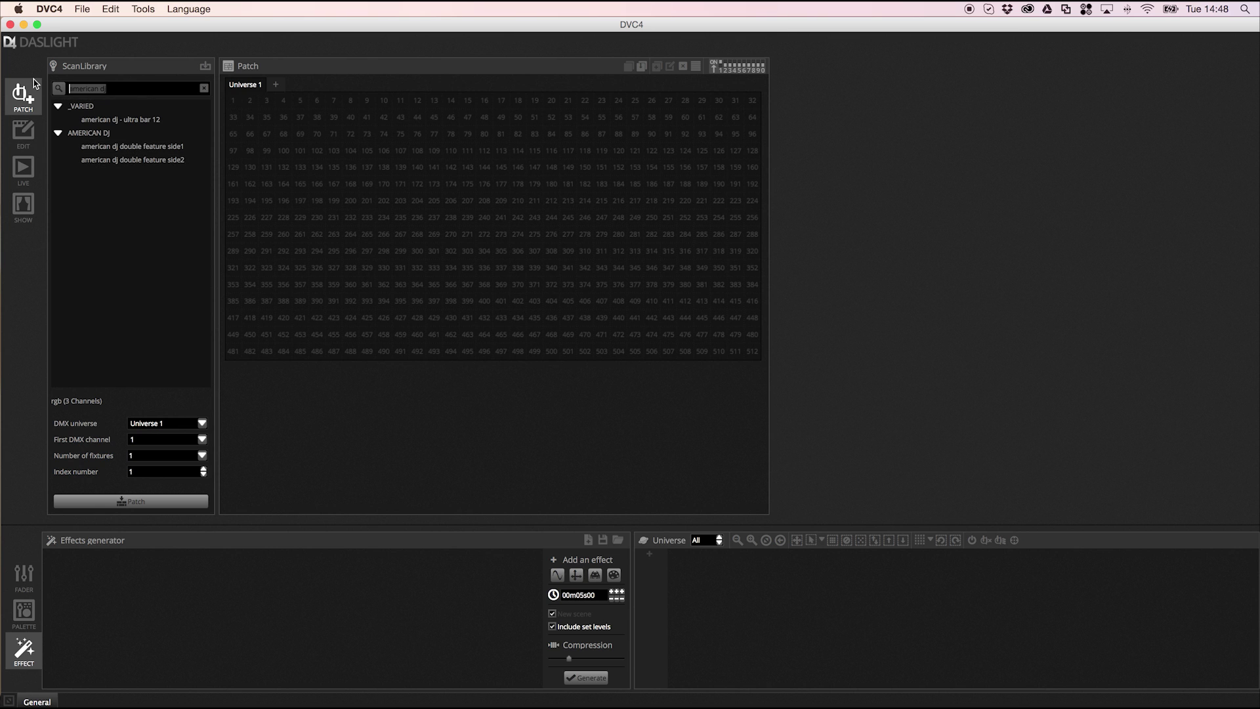
{"action": "type", "text": "mega tri"}
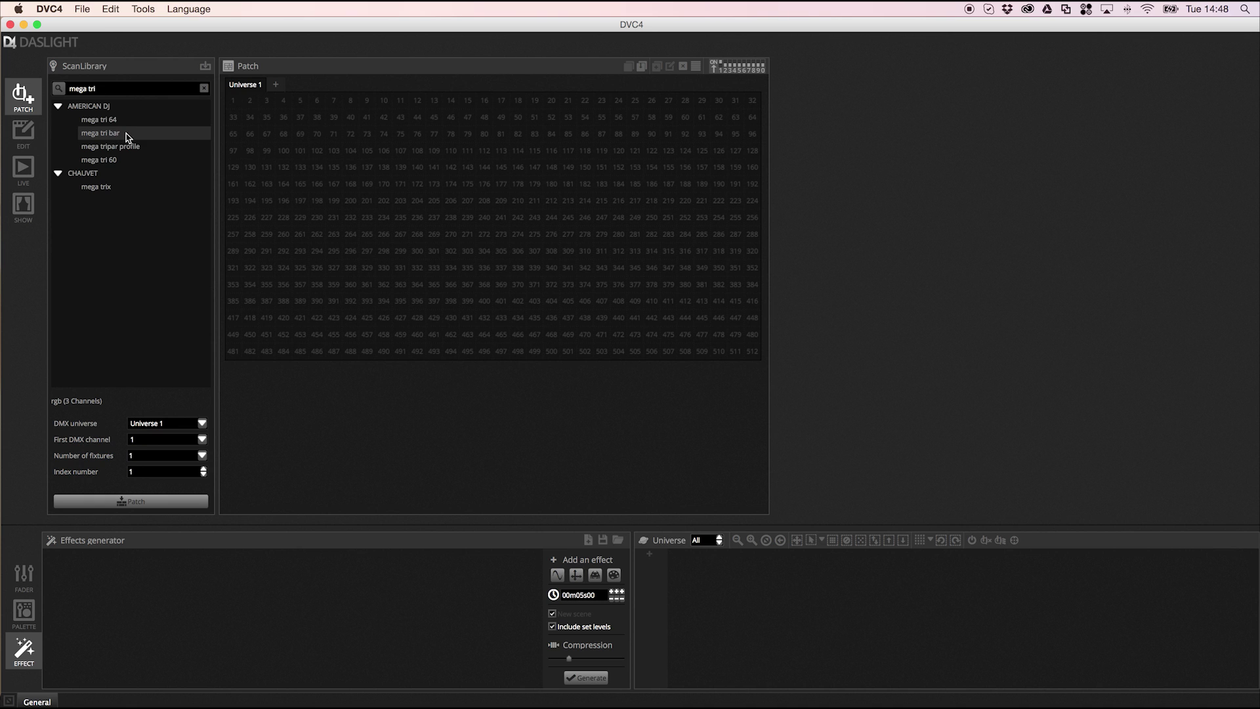
{"action": "left_click_drag", "start_coordinate": [118, 89], "coordinate": [54, 79]}
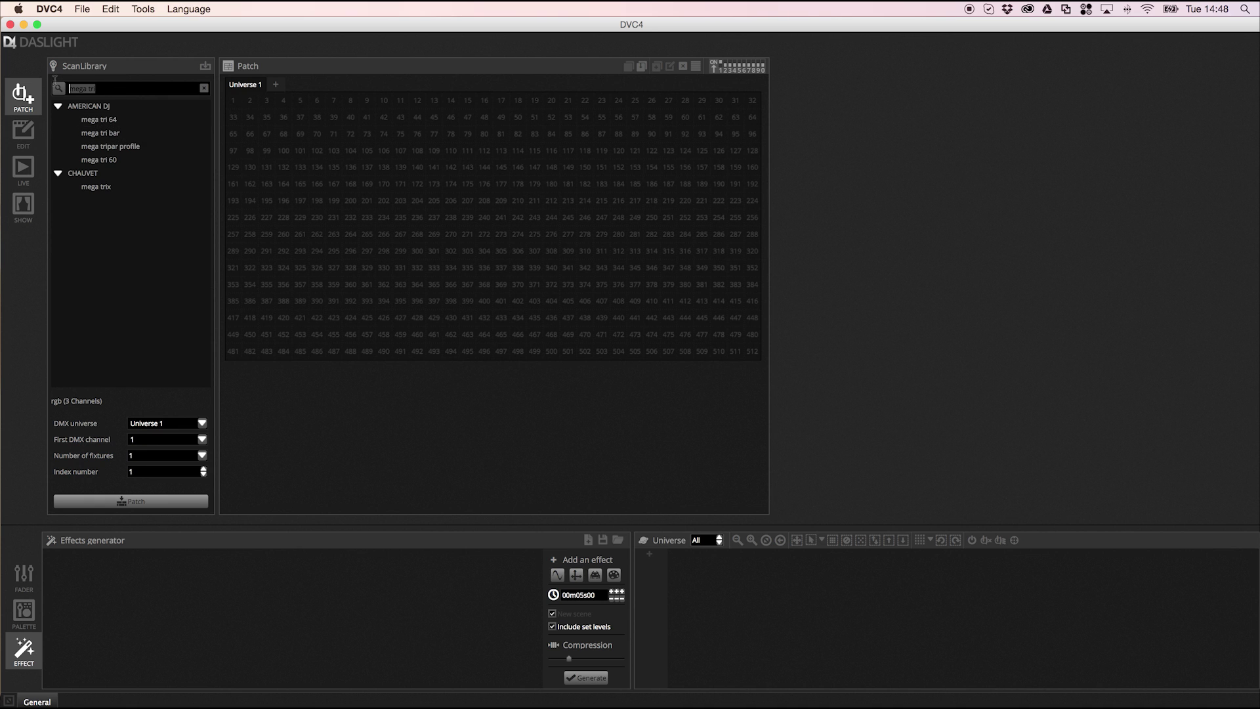
{"action": "type", "text": "intimidator"}
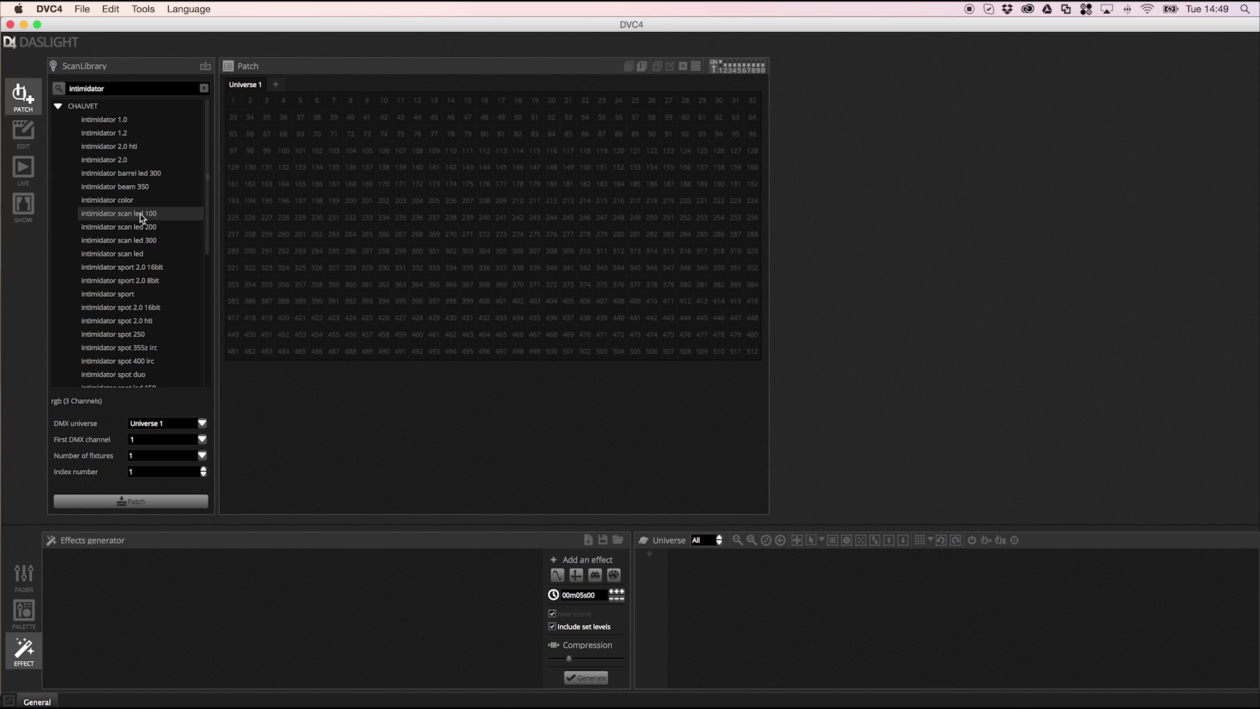
{"action": "left_click", "coordinate": [204, 88]}
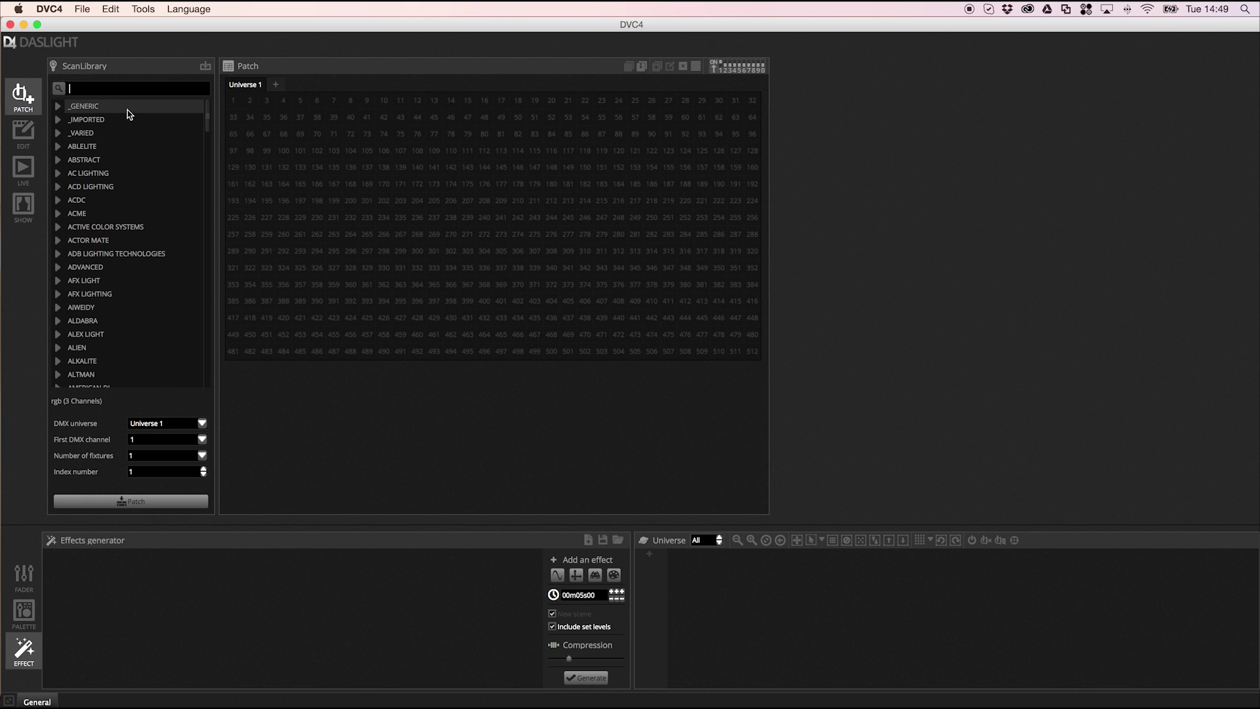
Patch one generic moving head at channel 1 of Universe 1 and three more starting at channel 19
{"action": "left_click", "coordinate": [59, 108]}
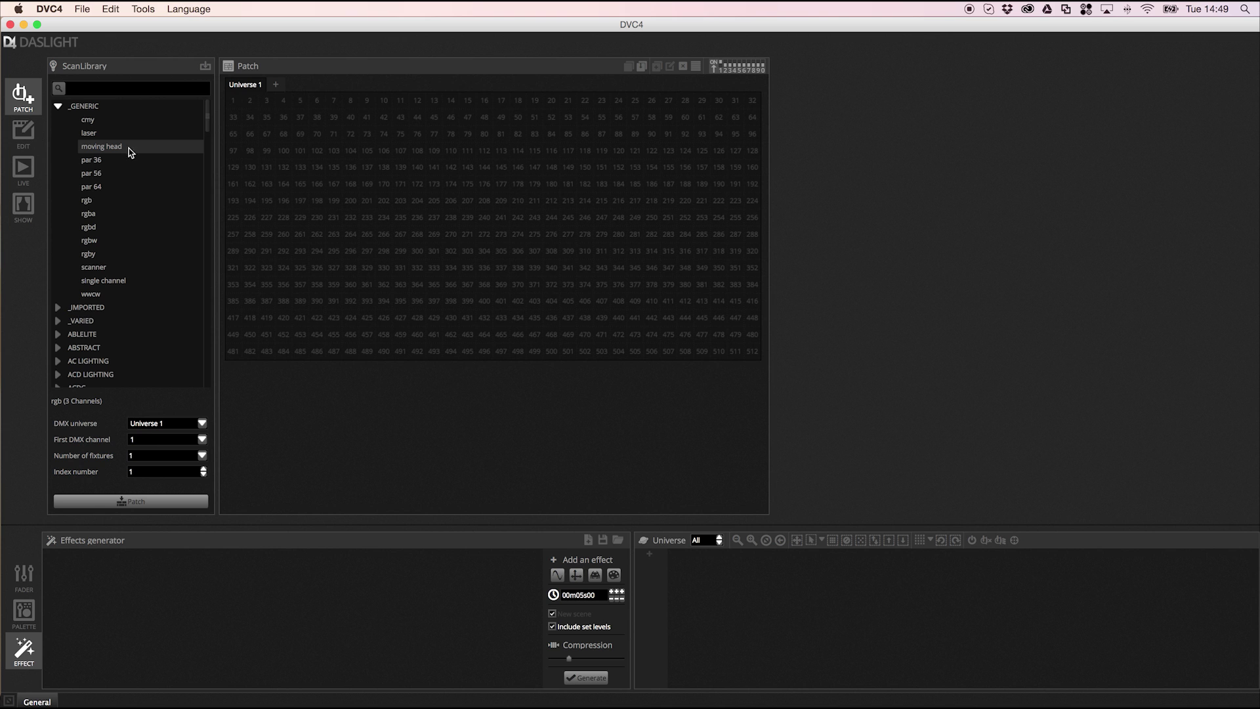
{"action": "left_click", "coordinate": [112, 152]}
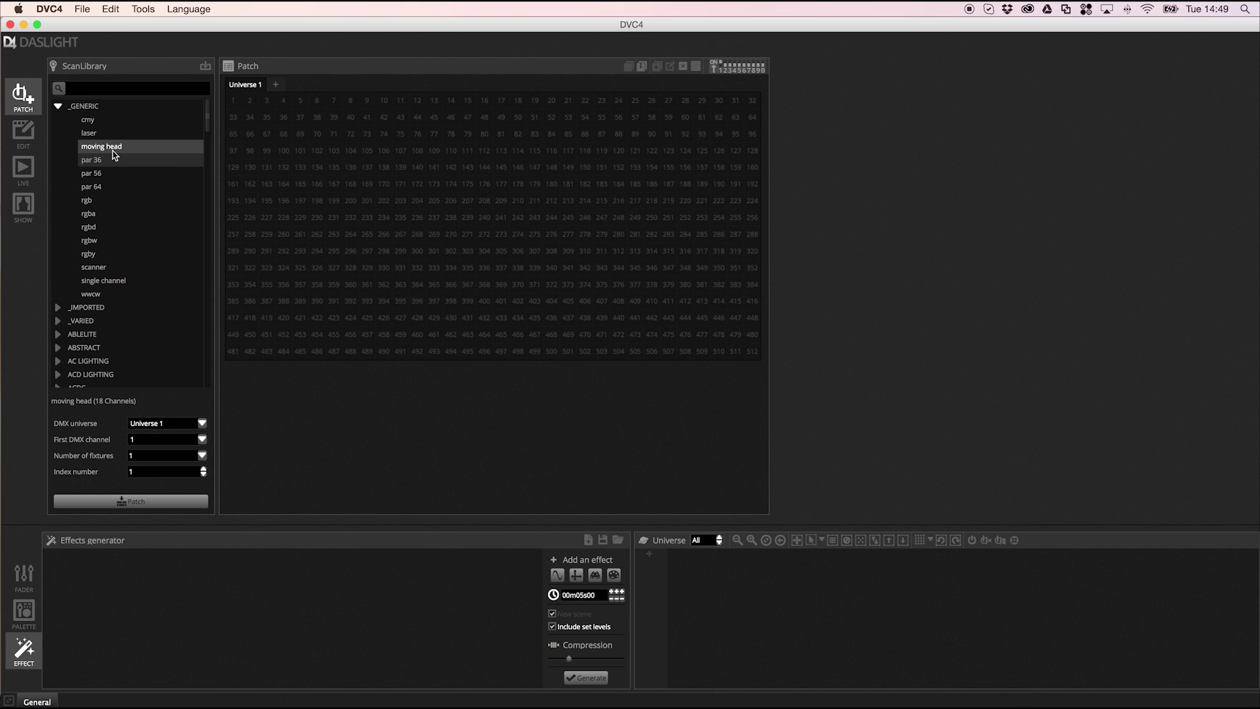
{"action": "left_click_drag", "start_coordinate": [103, 148], "coordinate": [237, 107]}
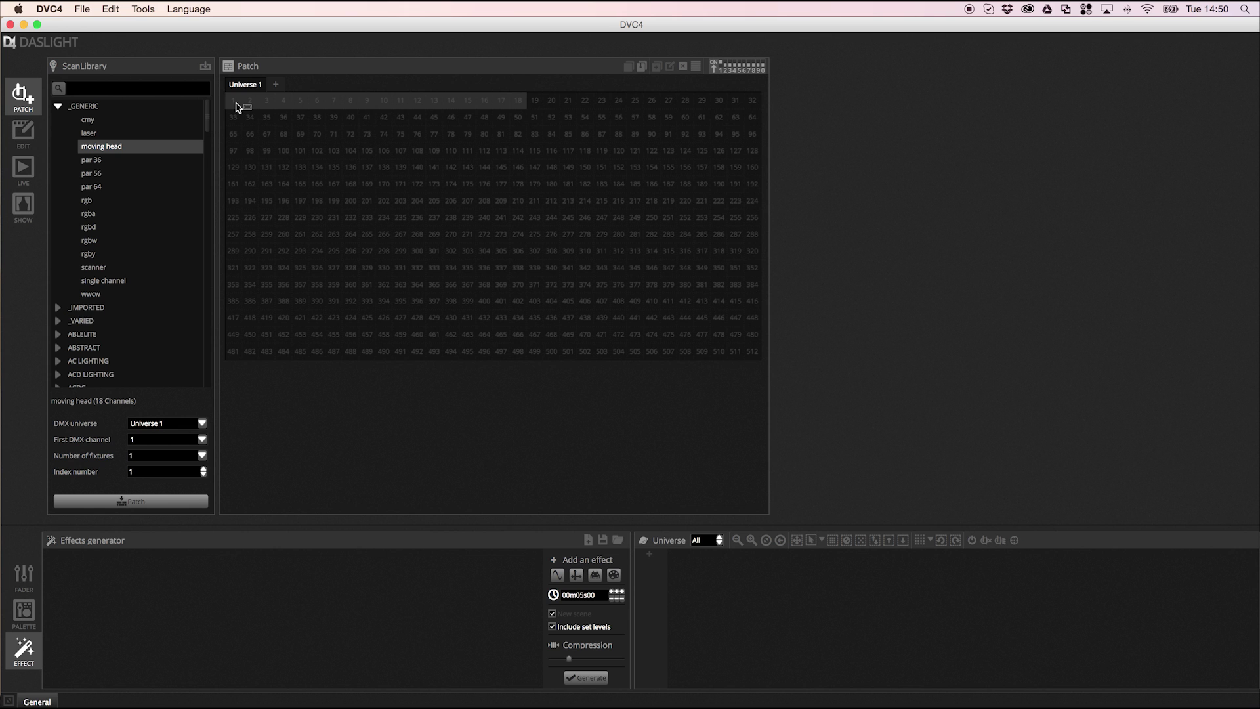
{"action": "left_click_drag", "start_coordinate": [238, 107], "coordinate": [238, 107]}
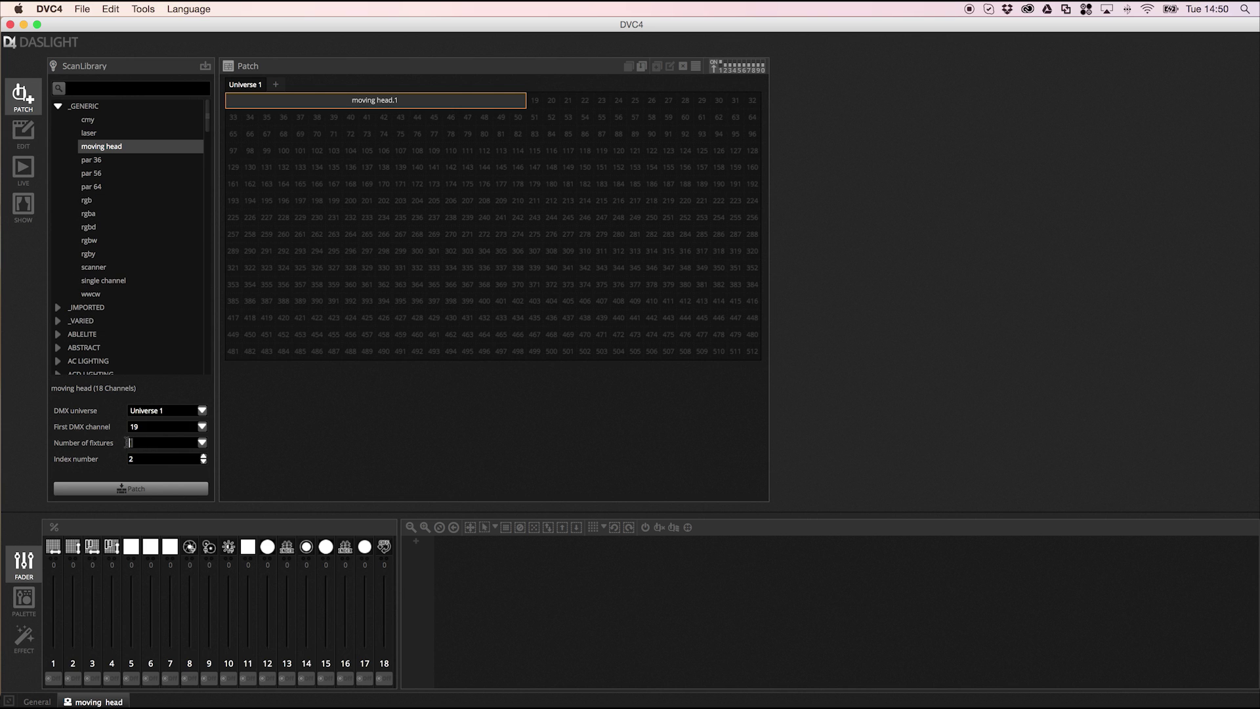
{"action": "type", "text": "3"}
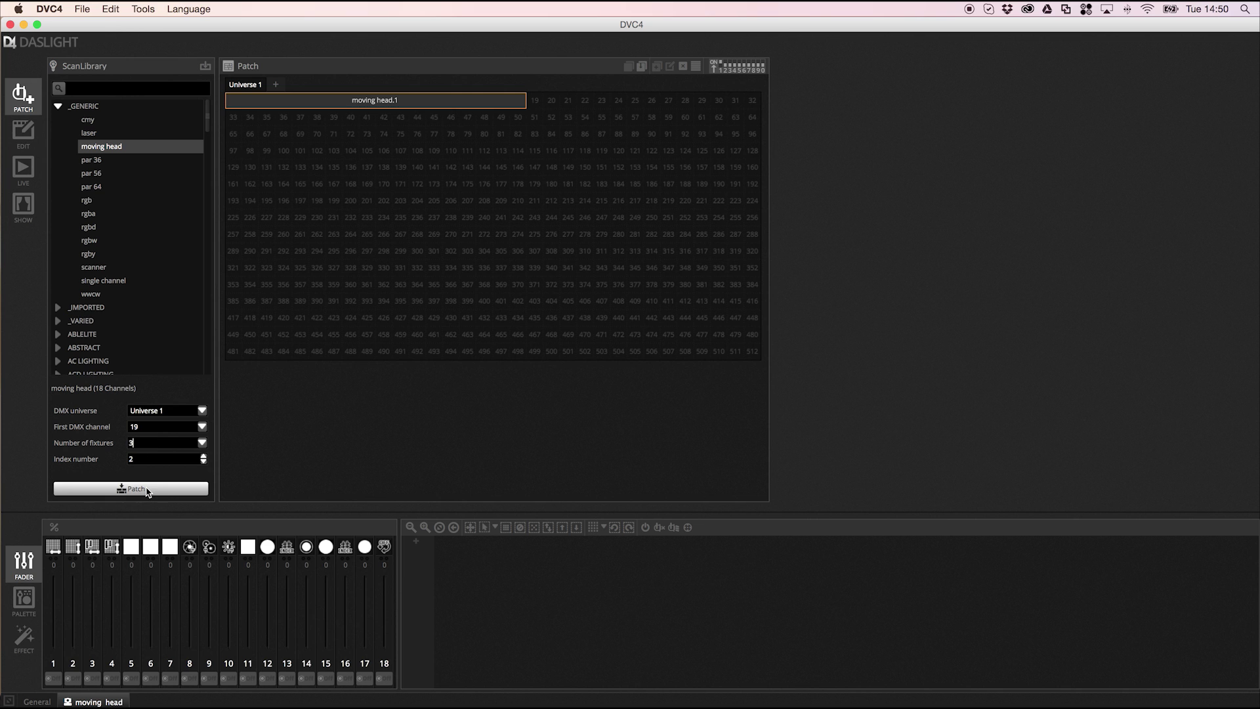
{"action": "left_click", "coordinate": [163, 491]}
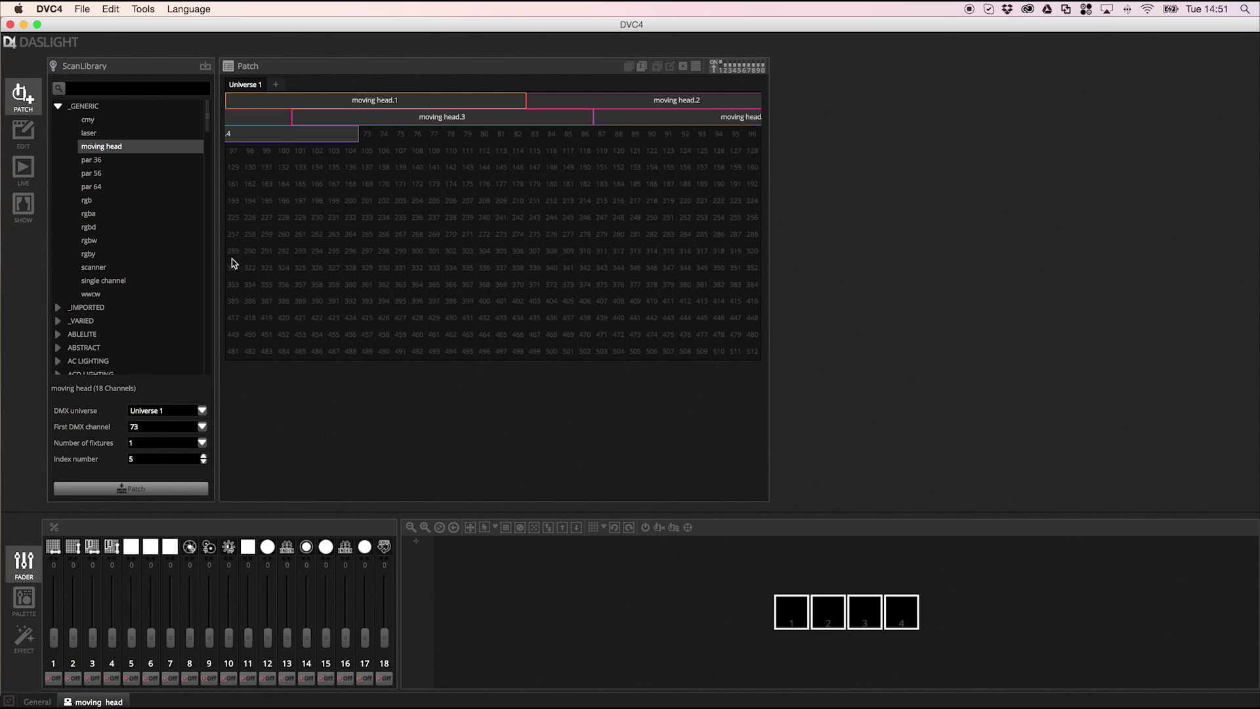
In the existing scene, switch on the beams of all four moving heads and set channel 9 to 219
{"action": "left_click", "coordinate": [21, 135]}
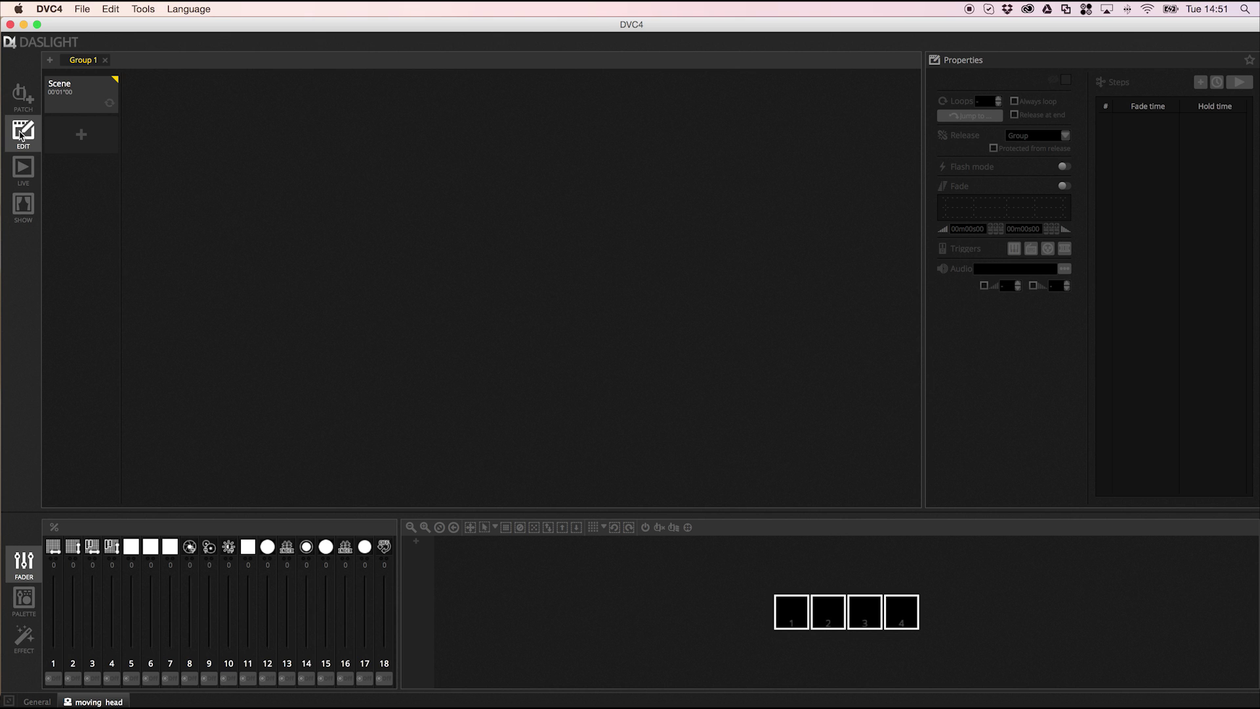
{"action": "left_click", "coordinate": [88, 103]}
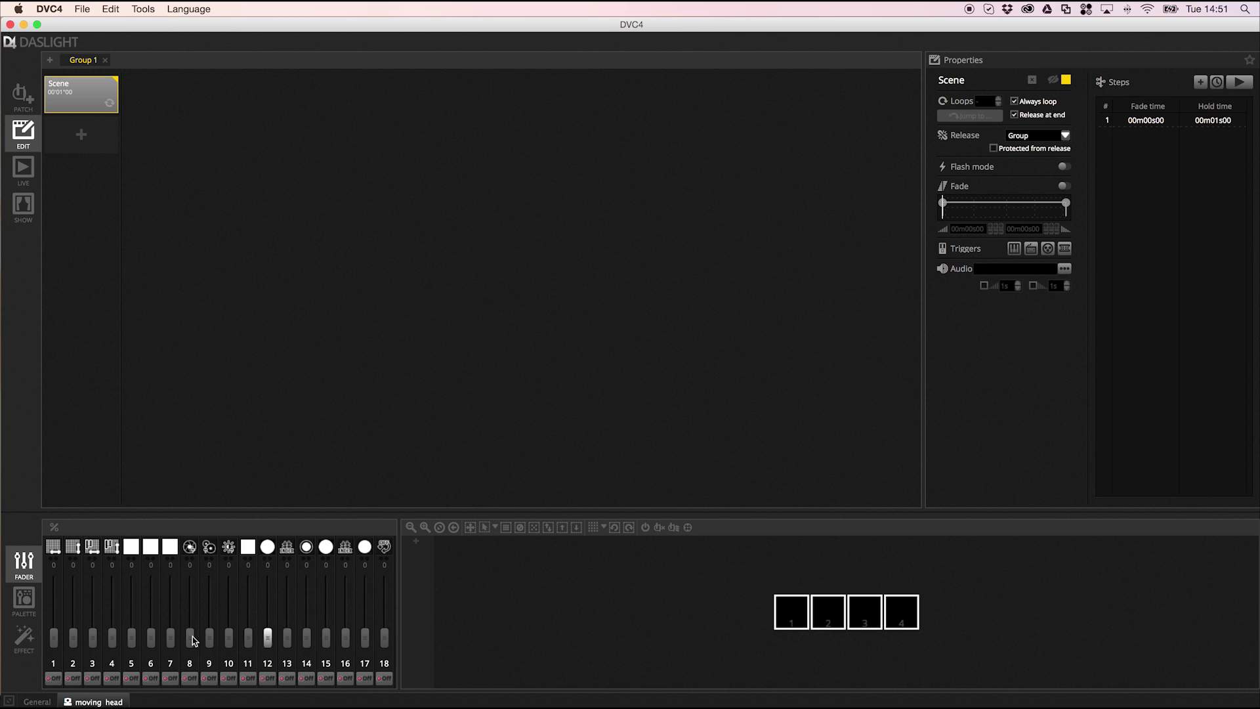
{"action": "mouse_move", "coordinate": [173, 637]}
{"action": "left_mouse_down"}
{"action": "mouse_move", "coordinate": [169, 571]}
{"action": "mouse_move", "coordinate": [182, 651]}
{"action": "left_mouse_up"}
{"action": "left_click", "coordinate": [673, 527]}
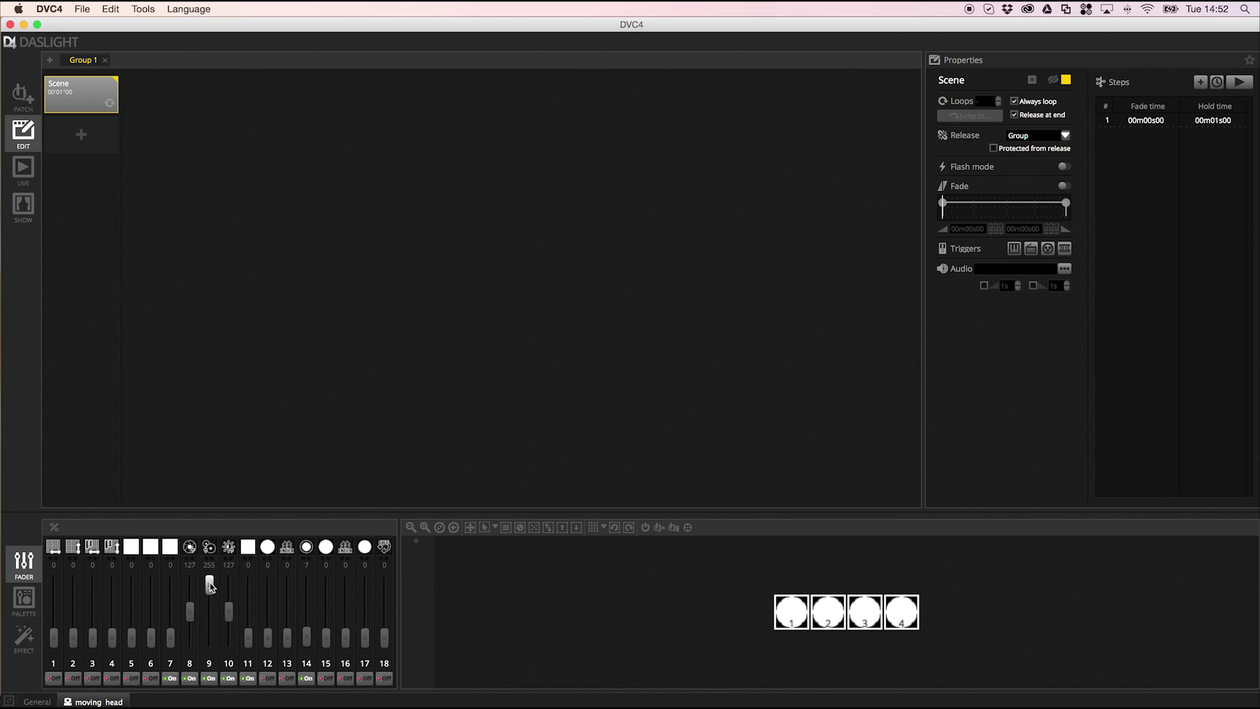
{"action": "mouse_move", "coordinate": [210, 593]}
{"action": "left_mouse_down"}
{"action": "mouse_move", "coordinate": [210, 611]}
{"action": "mouse_move", "coordinate": [211, 590]}
{"action": "left_mouse_up"}
Open the 3D Visualizer and dismiss its file-opening error
{"action": "left_click", "coordinate": [143, 9]}
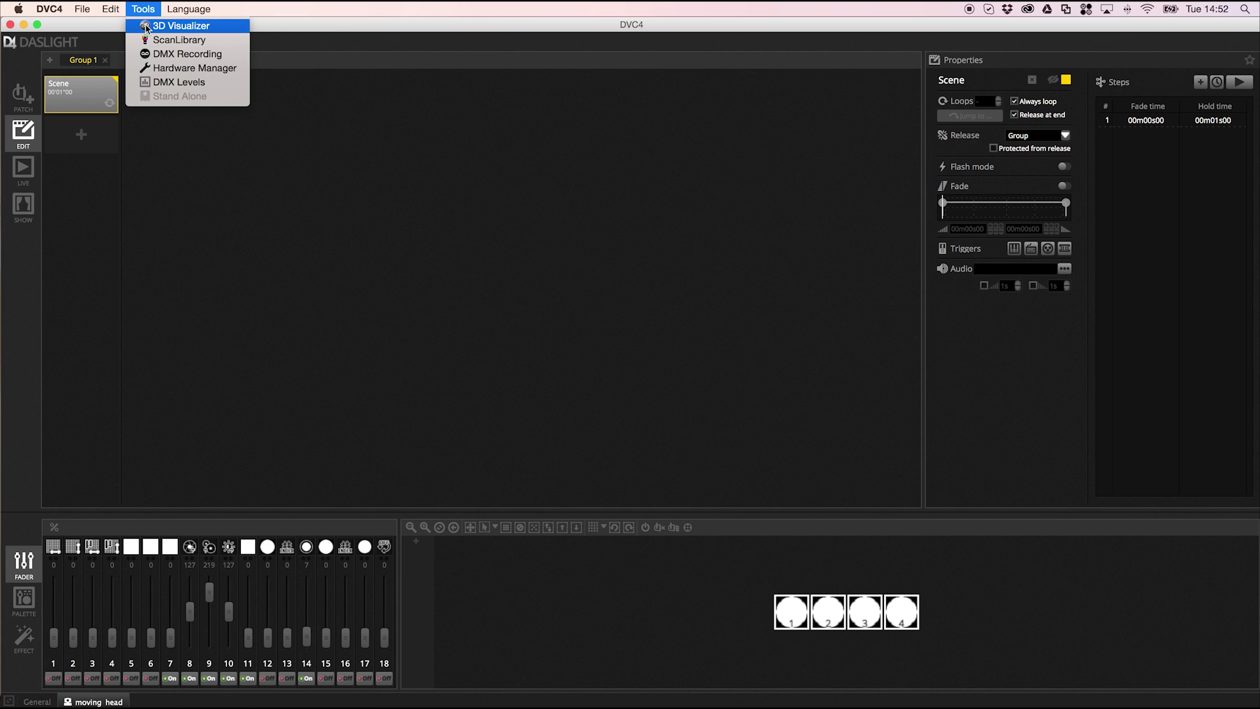
{"action": "left_click", "coordinate": [146, 27]}
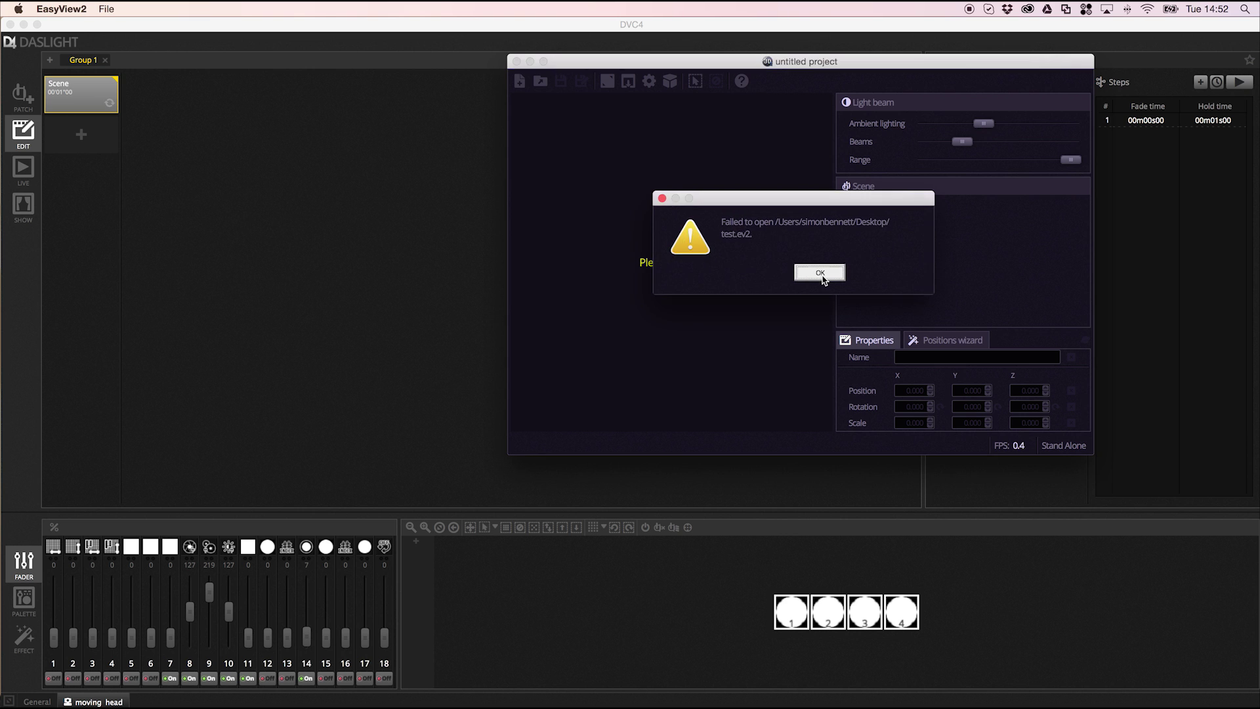
{"action": "left_click", "coordinate": [816, 273]}
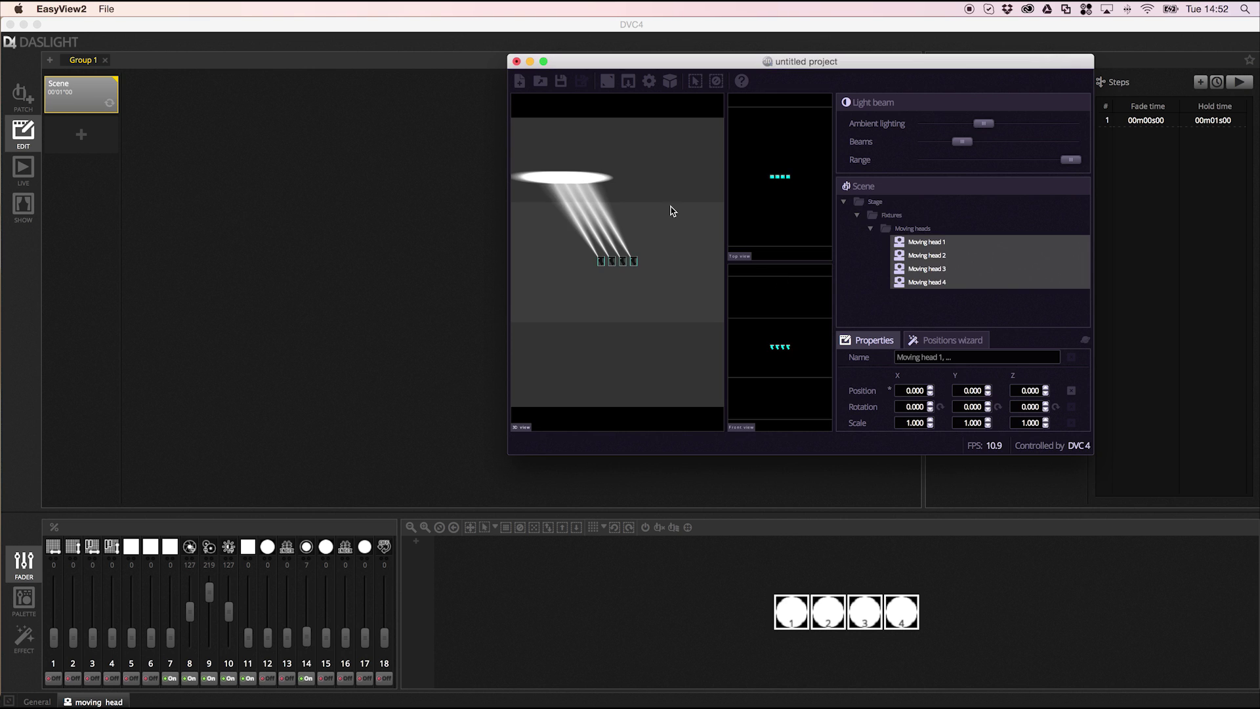
Show only the 3D view in the visualizer and shrink and move its window clear of the scene properties
{"action": "double_click", "coordinate": [679, 202]}
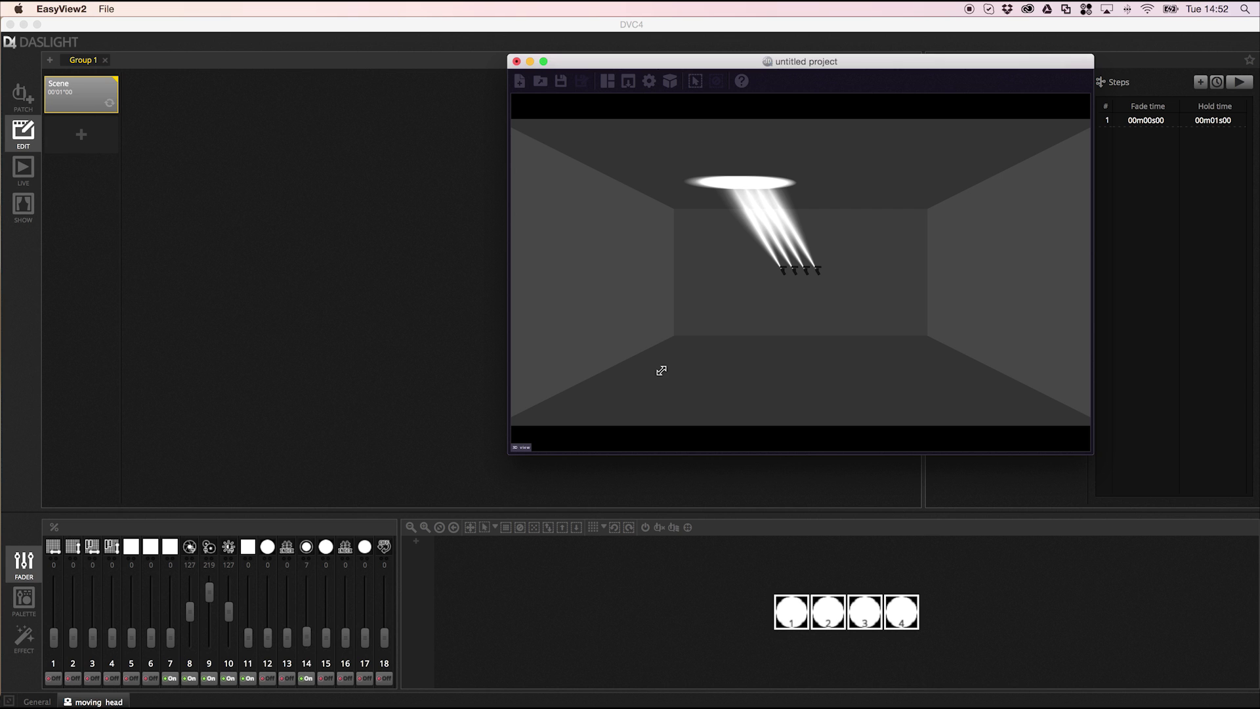
{"action": "left_click_drag", "start_coordinate": [678, 353], "coordinate": [695, 344]}
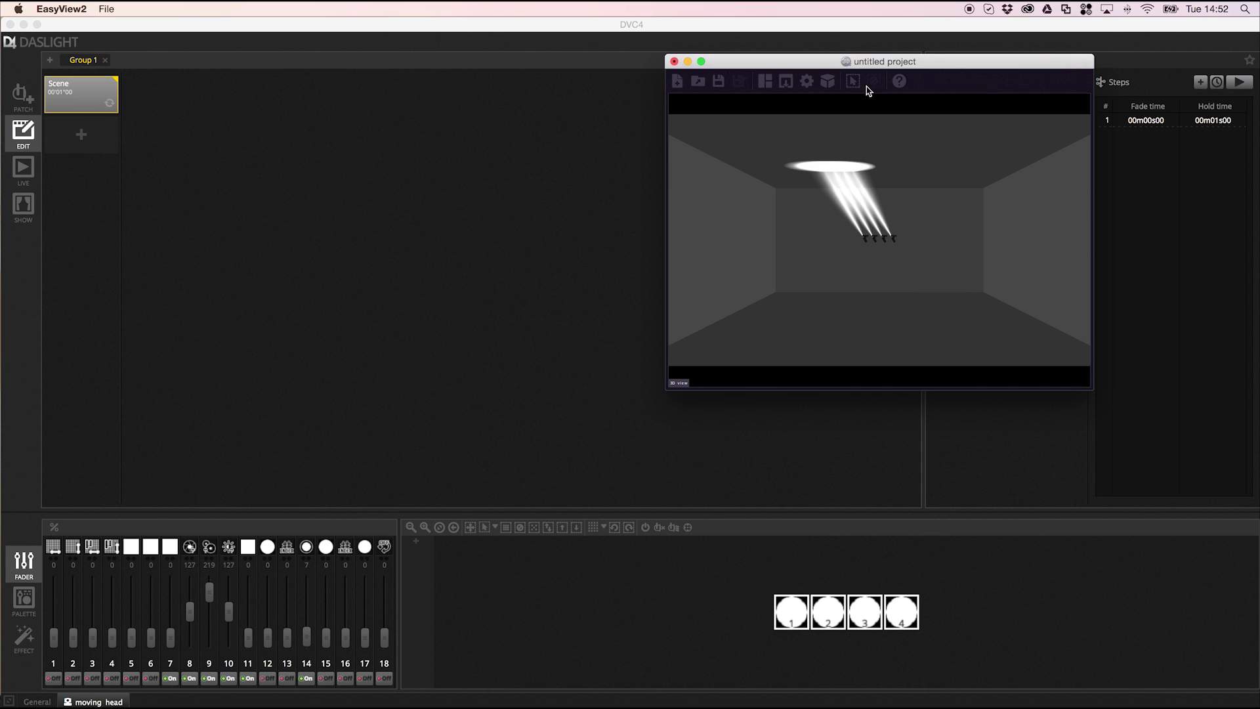
{"action": "left_click_drag", "start_coordinate": [956, 73], "coordinate": [1126, 387]}
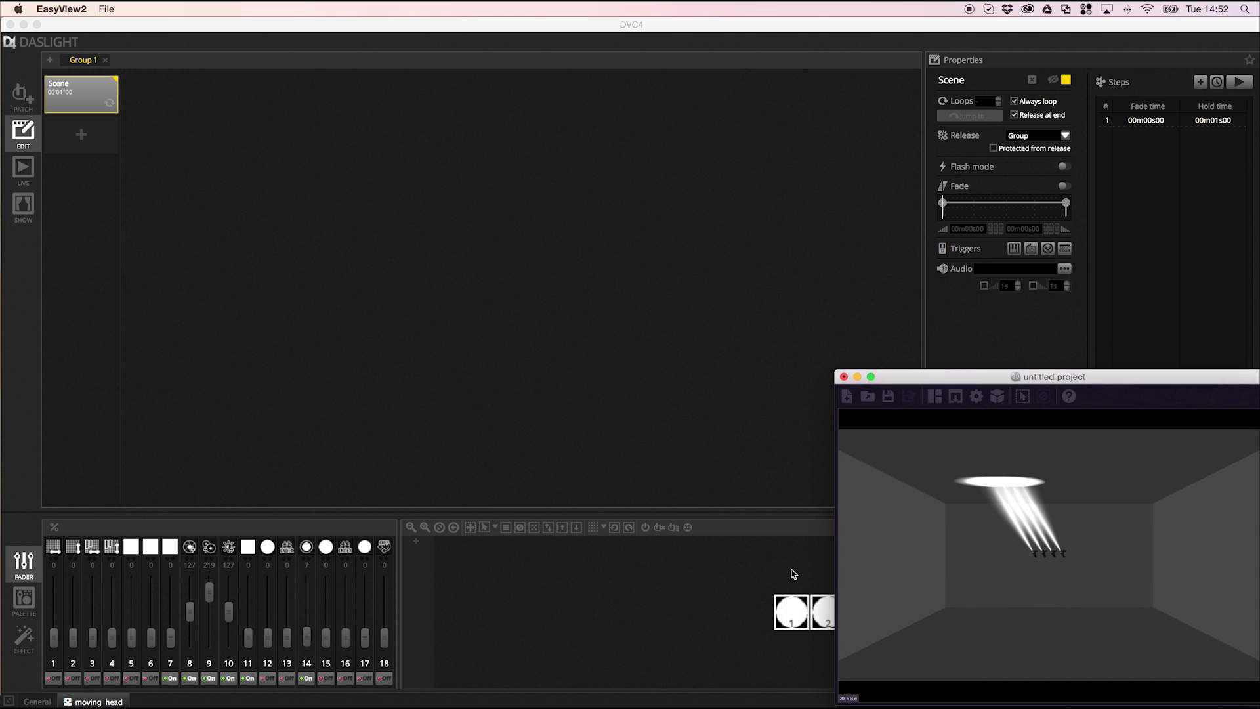
In DVC4, move the four fixtures clear of the visualizer window and centre their pan and tilt
{"action": "left_click", "coordinate": [760, 617]}
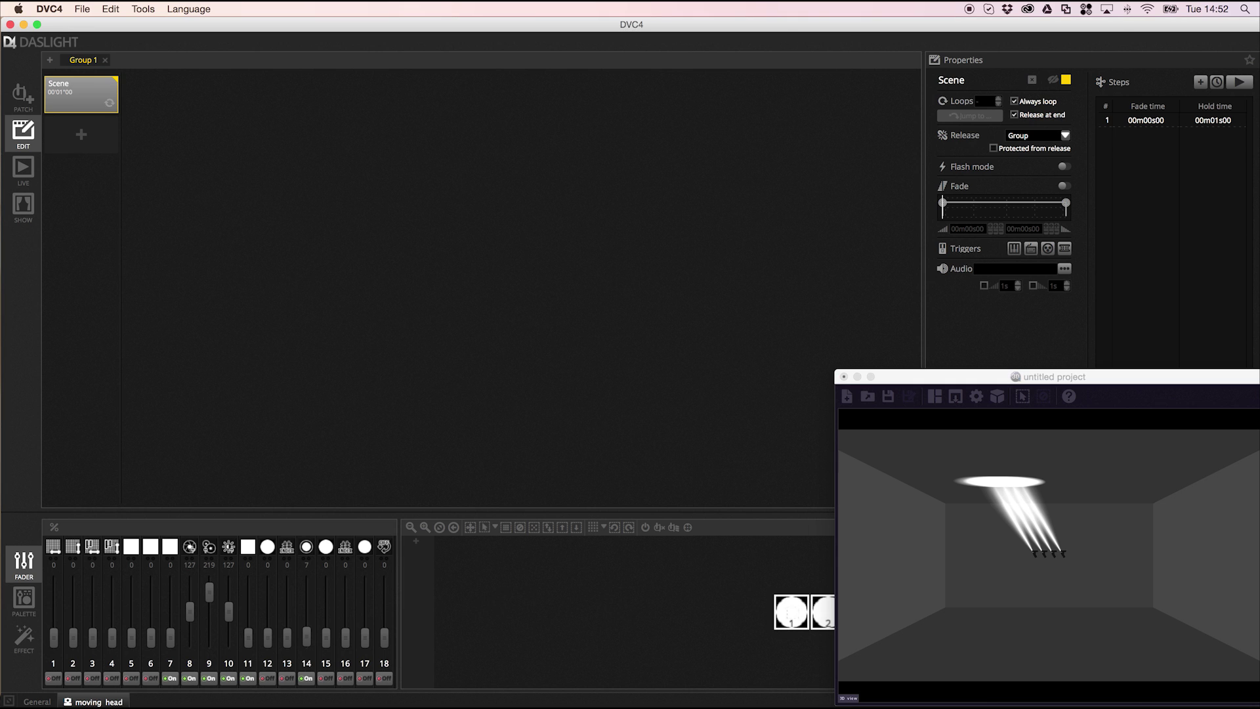
{"action": "left_click_drag", "start_coordinate": [793, 599], "coordinate": [539, 586]}
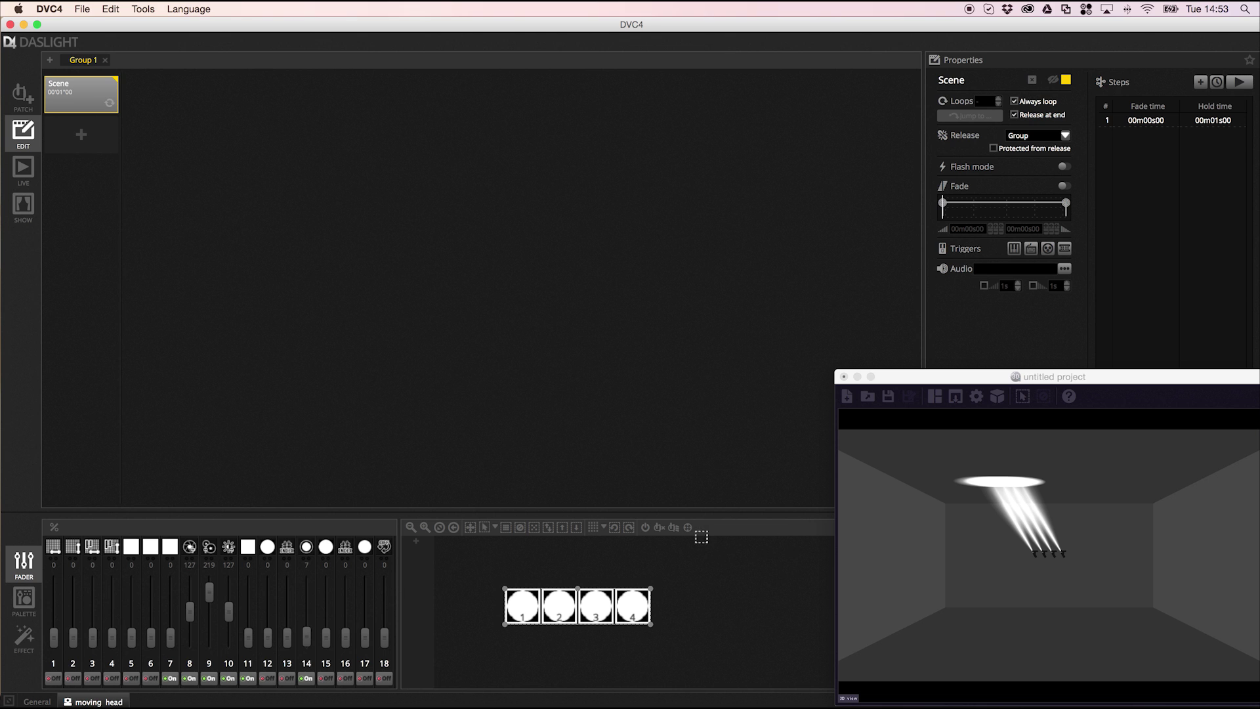
{"action": "left_click", "coordinate": [689, 528]}
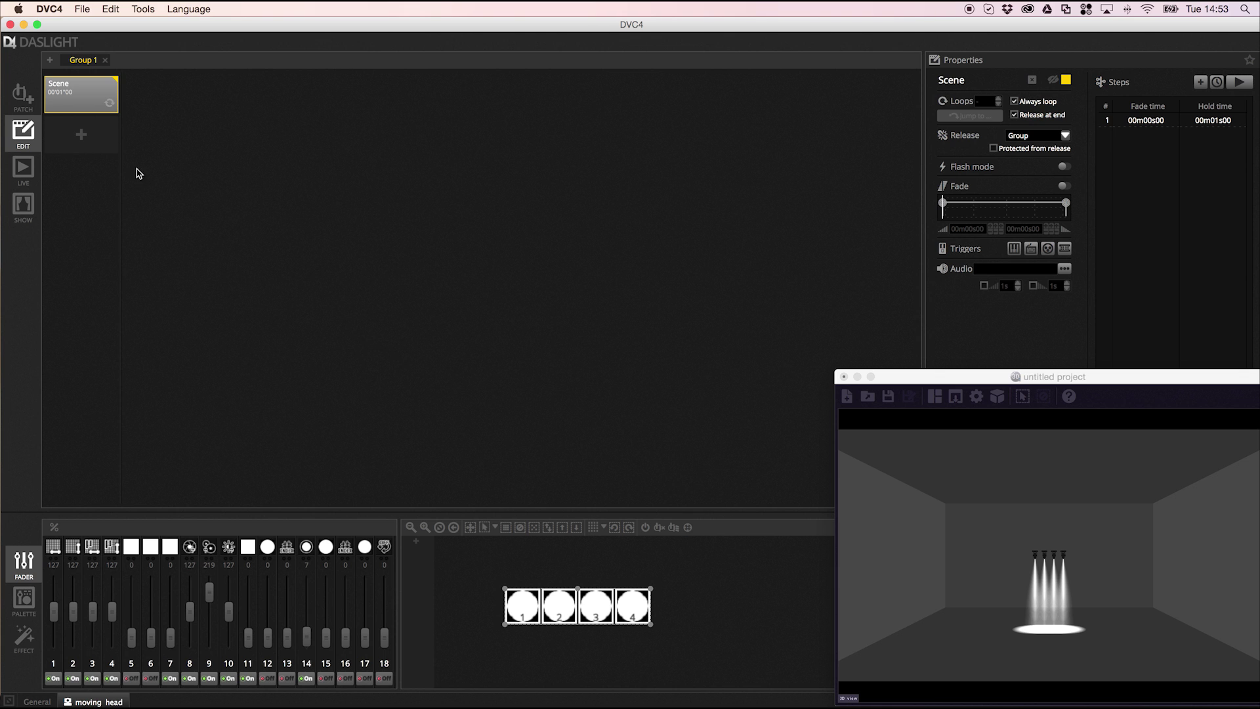
Switch the scene off and on again to check it, and rename it "Beam On"
{"action": "left_click", "coordinate": [104, 100]}
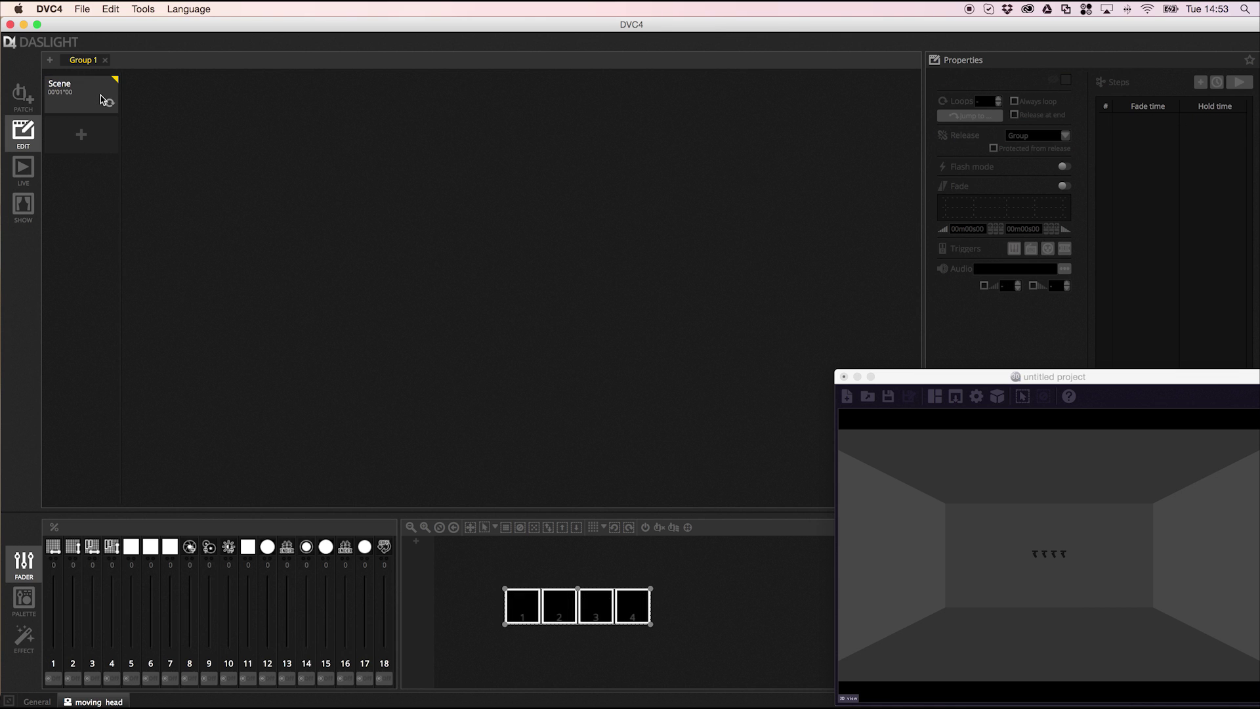
{"action": "left_click", "coordinate": [103, 100]}
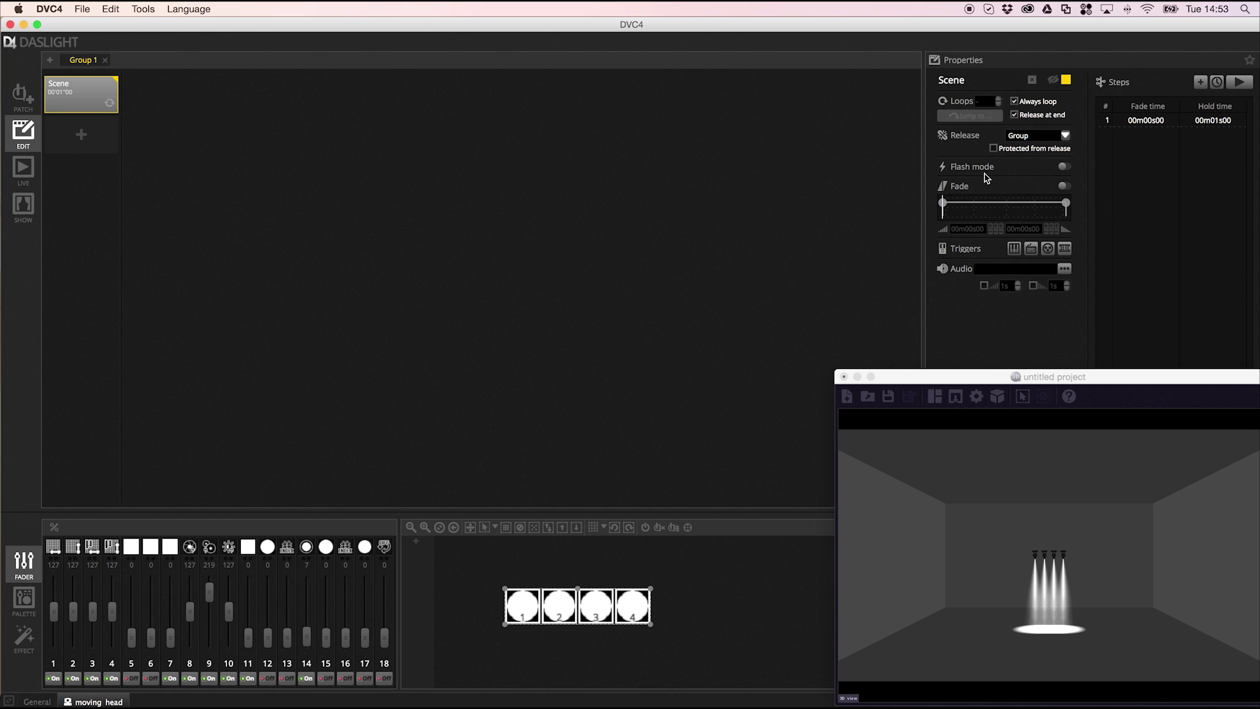
{"action": "double_click", "coordinate": [961, 80]}
{"action": "type", "text": "Beam On"}
{"action": "left_click", "coordinate": [675, 200]}
{"action": "left_click", "coordinate": [1047, 250]}
Add a second scene below Beam On and switch on the beams of all four moving heads
{"action": "left_click", "coordinate": [91, 151]}
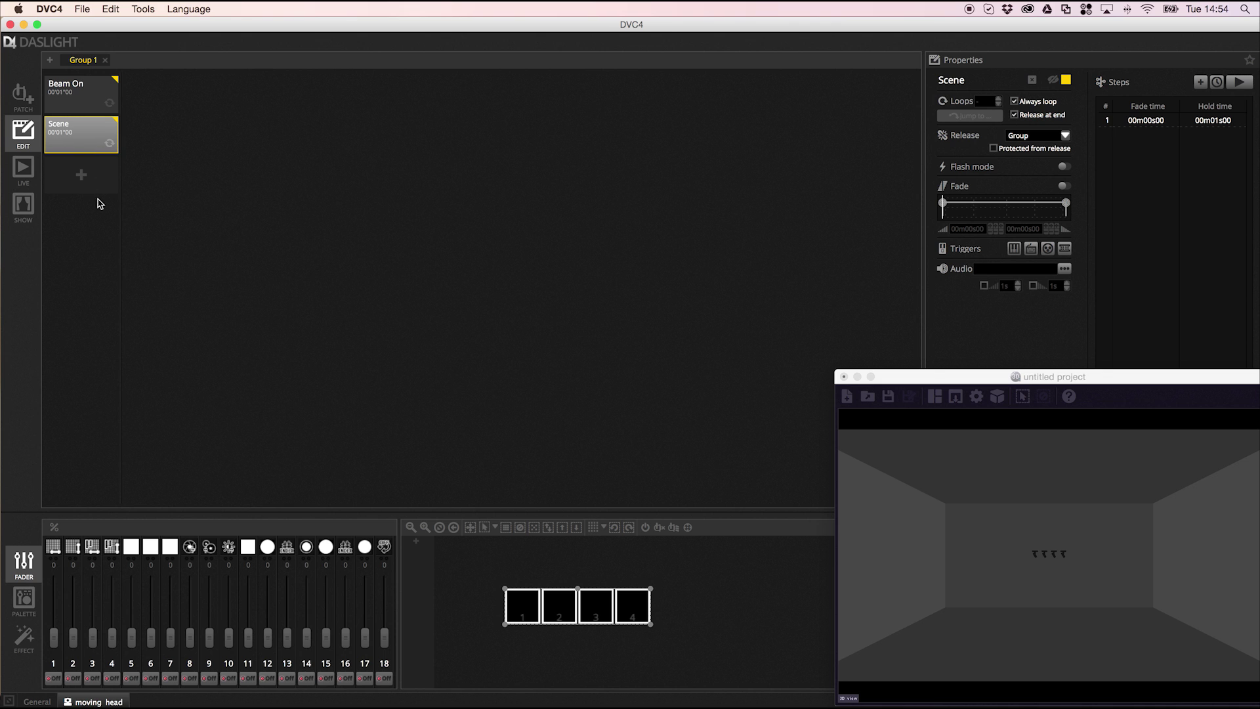
{"action": "left_click", "coordinate": [674, 528]}
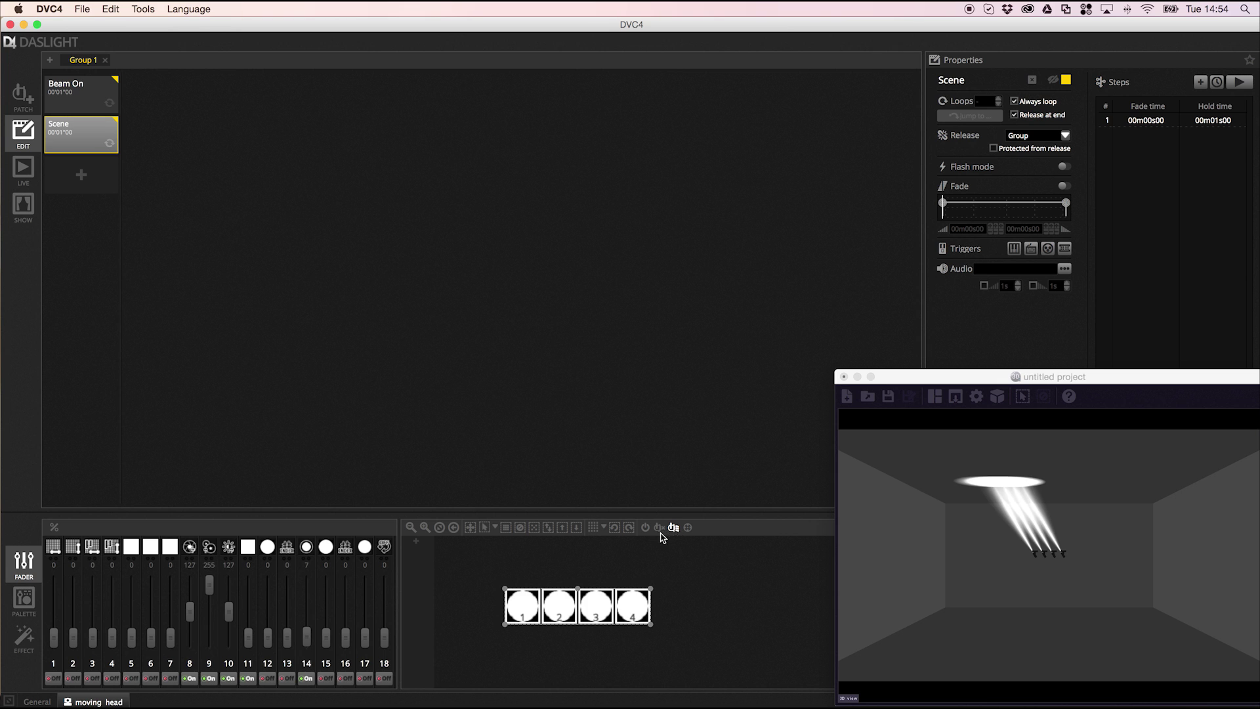
Add a Pan Tilt effect with the Circle shape to the four moving heads and set its phasing value to 98
{"action": "left_click", "coordinate": [25, 638]}
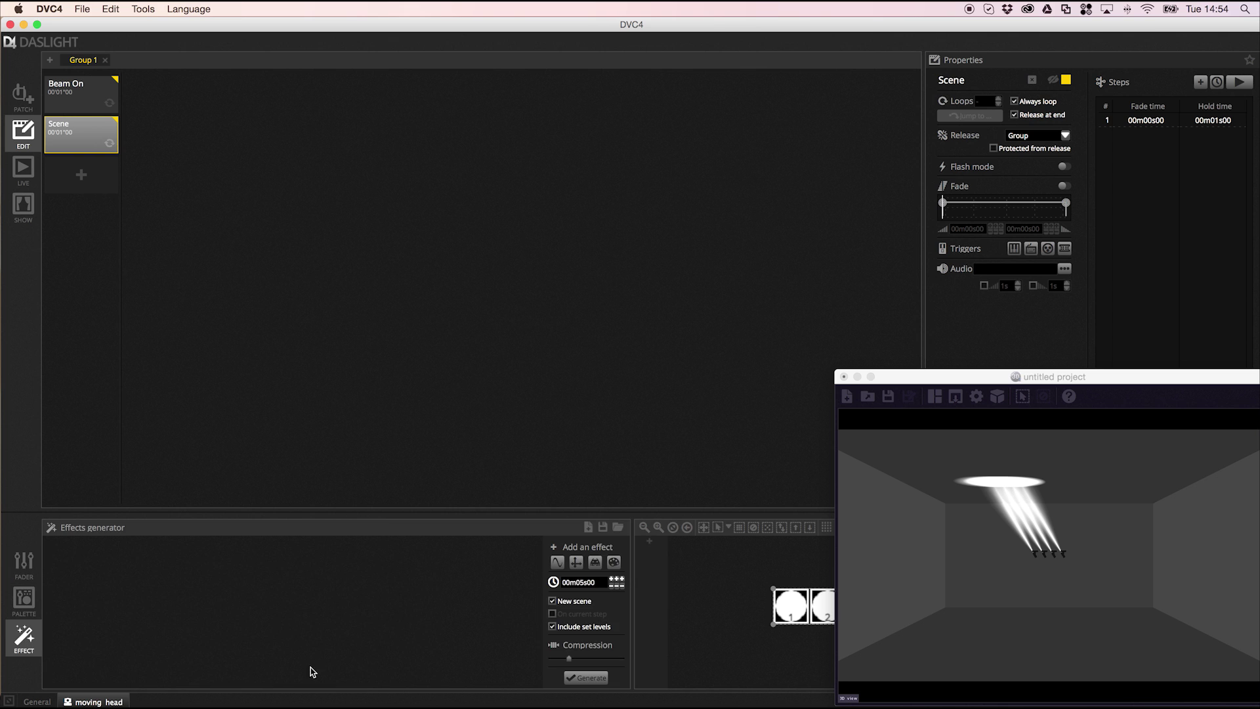
{"action": "left_click_drag", "start_coordinate": [633, 648], "coordinate": [474, 648]}
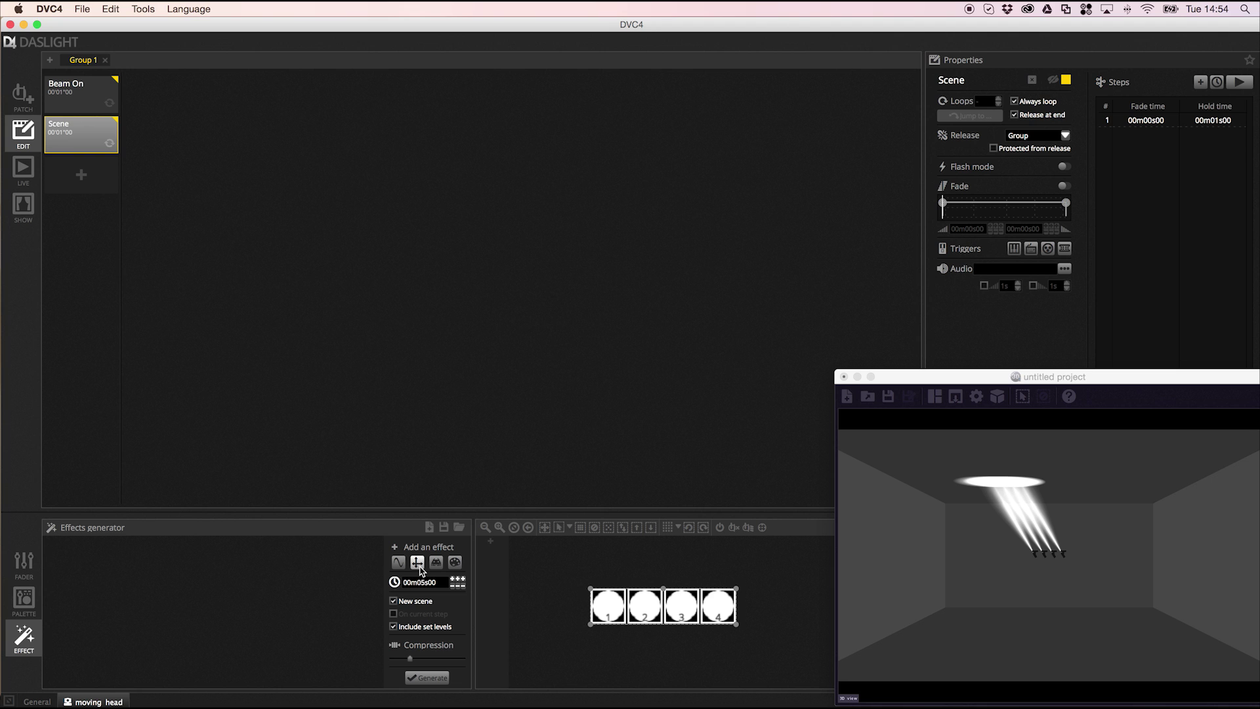
{"action": "left_click", "coordinate": [419, 567]}
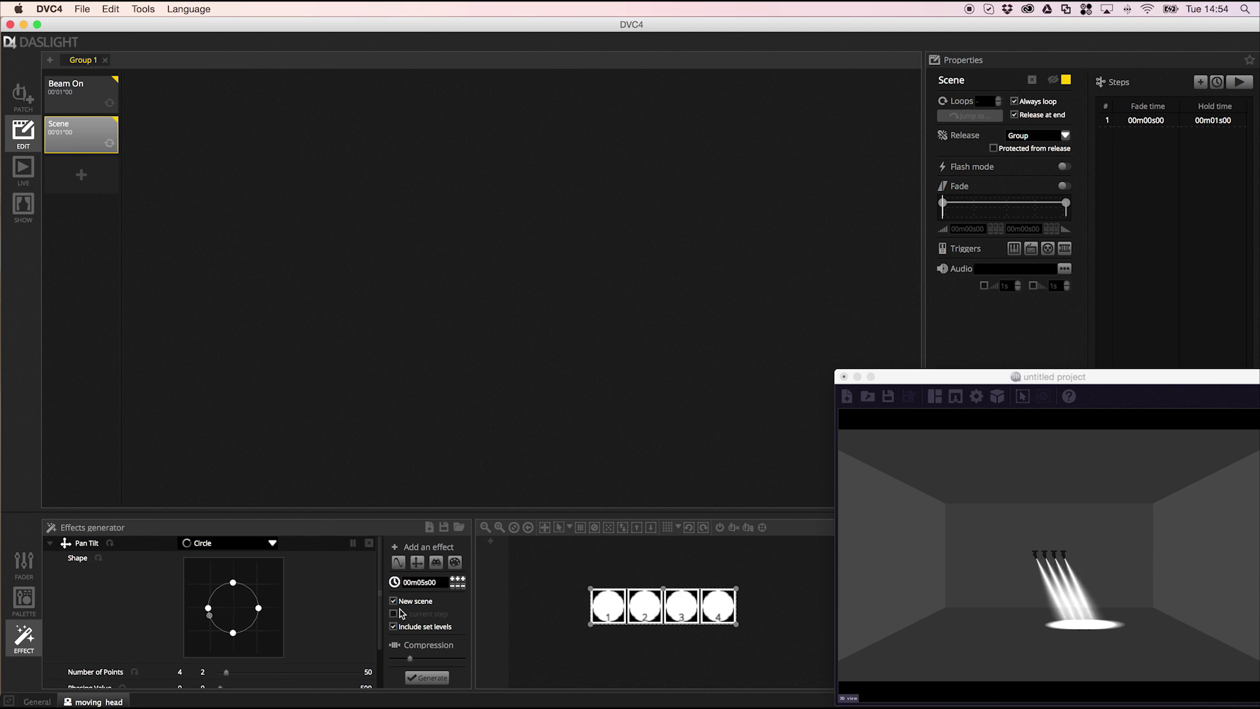
{"action": "scroll", "coordinate": [380, 647], "scroll_direction": "down", "scroll_amount": 1}
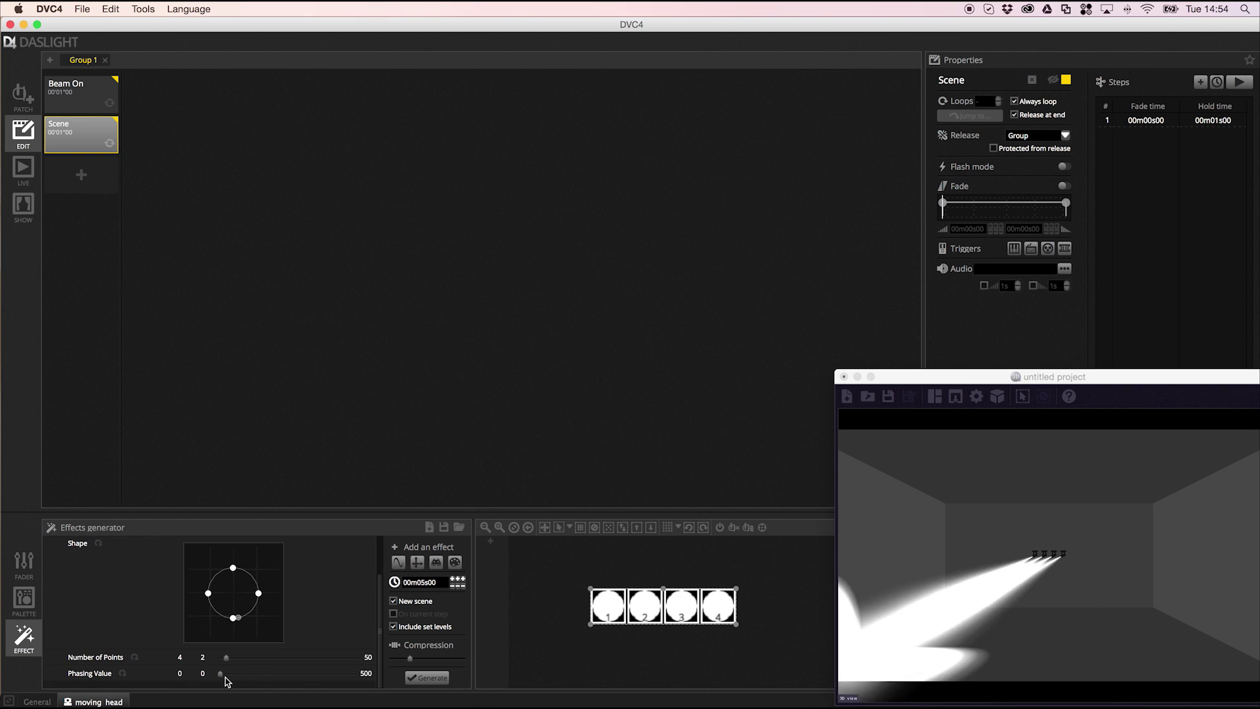
{"action": "left_click_drag", "start_coordinate": [222, 680], "coordinate": [243, 679]}
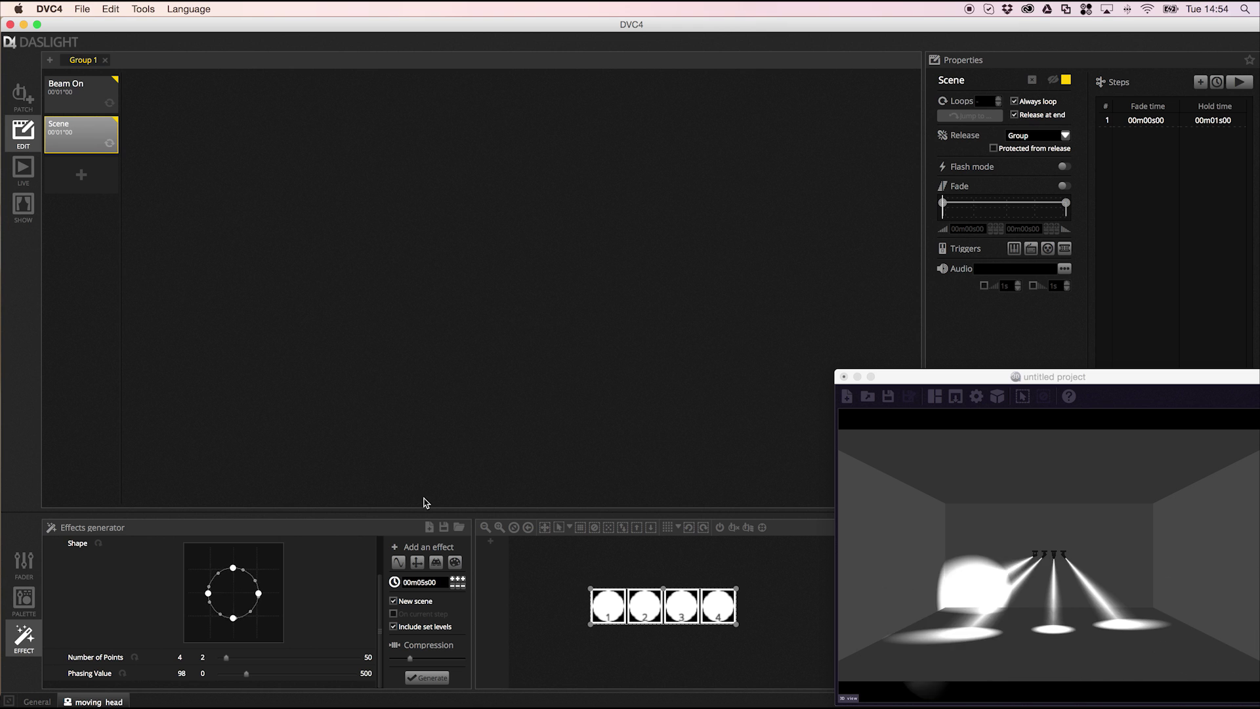
Generate the circle effect on the current step of the scene, without a new scene or set levels, and look through the generated steps
{"action": "left_click", "coordinate": [394, 601]}
{"action": "left_click", "coordinate": [394, 626]}
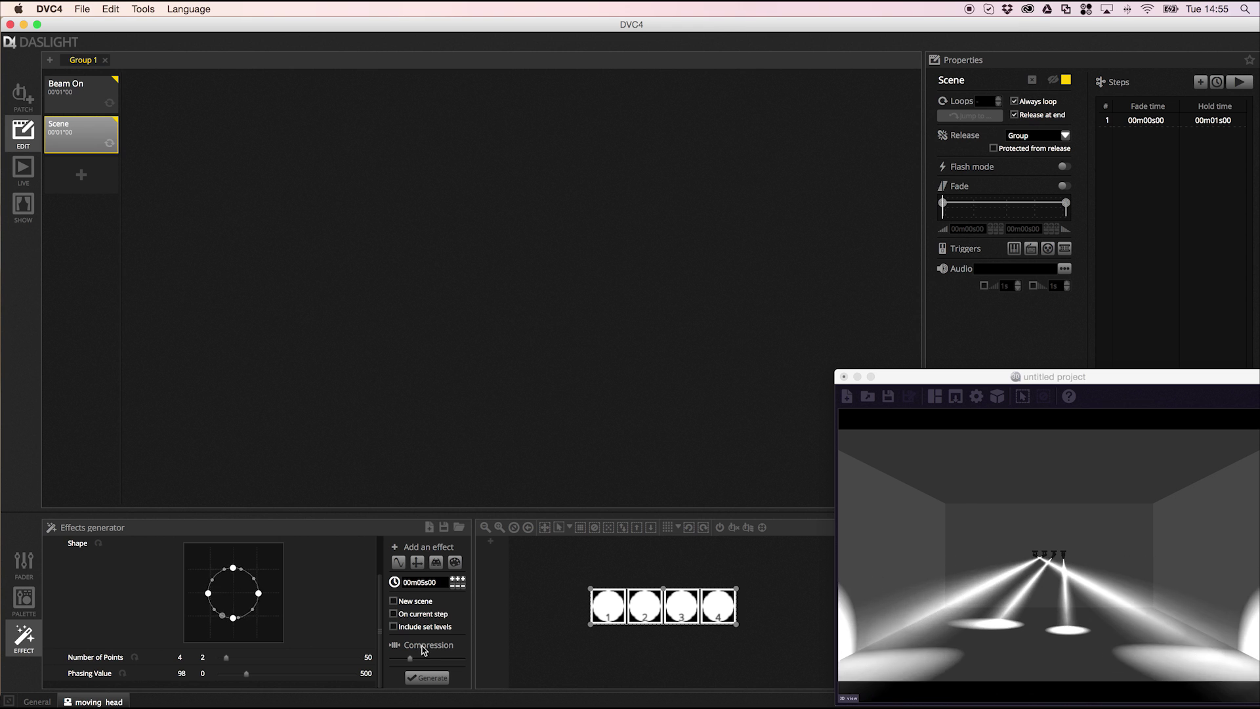
{"action": "left_click", "coordinate": [437, 679]}
{"action": "left_click", "coordinate": [427, 617]}
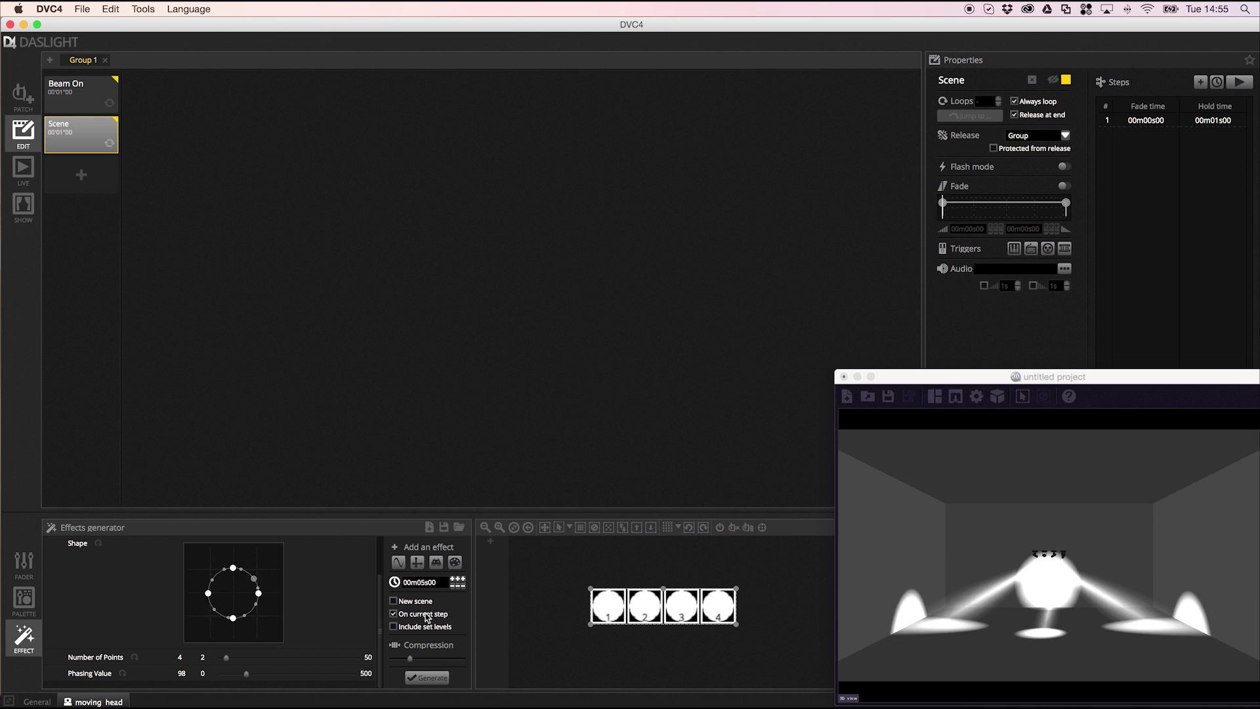
{"action": "left_click", "coordinate": [427, 678]}
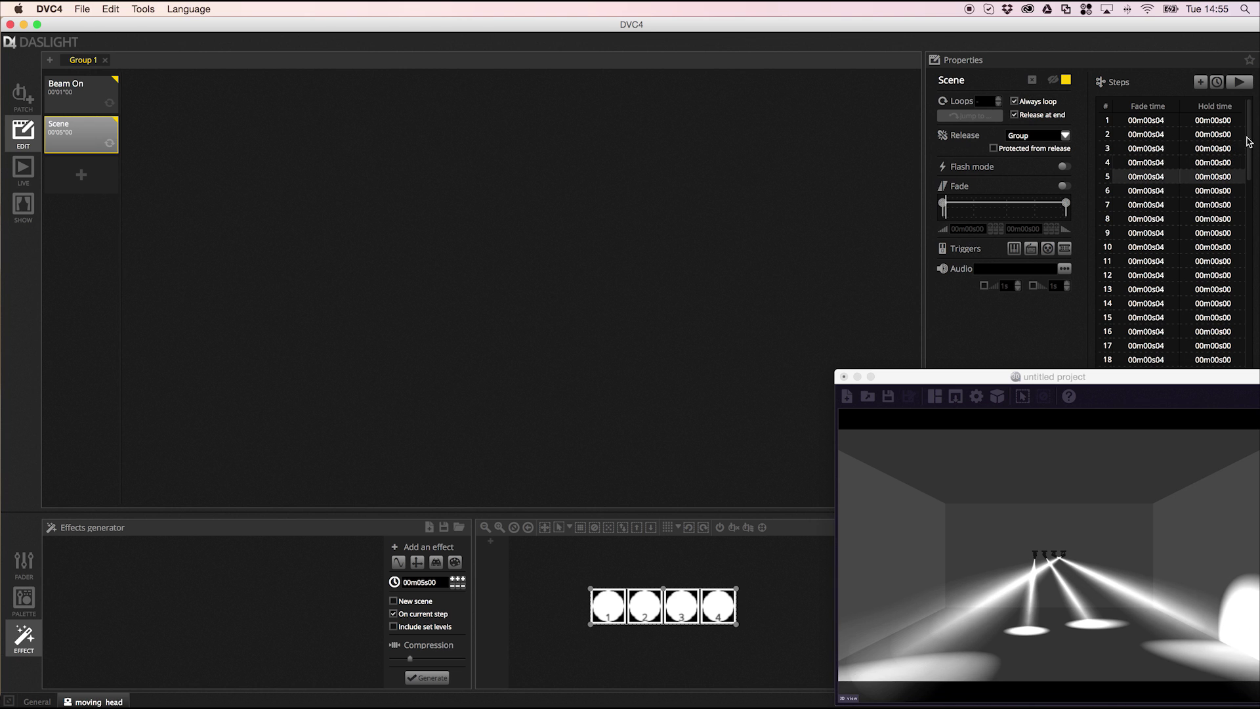
{"action": "scroll", "coordinate": [1251, 334], "scroll_direction": "down", "scroll_amount": 15}
{"action": "scroll", "coordinate": [1240, 295], "scroll_direction": "up", "scroll_amount": 15}
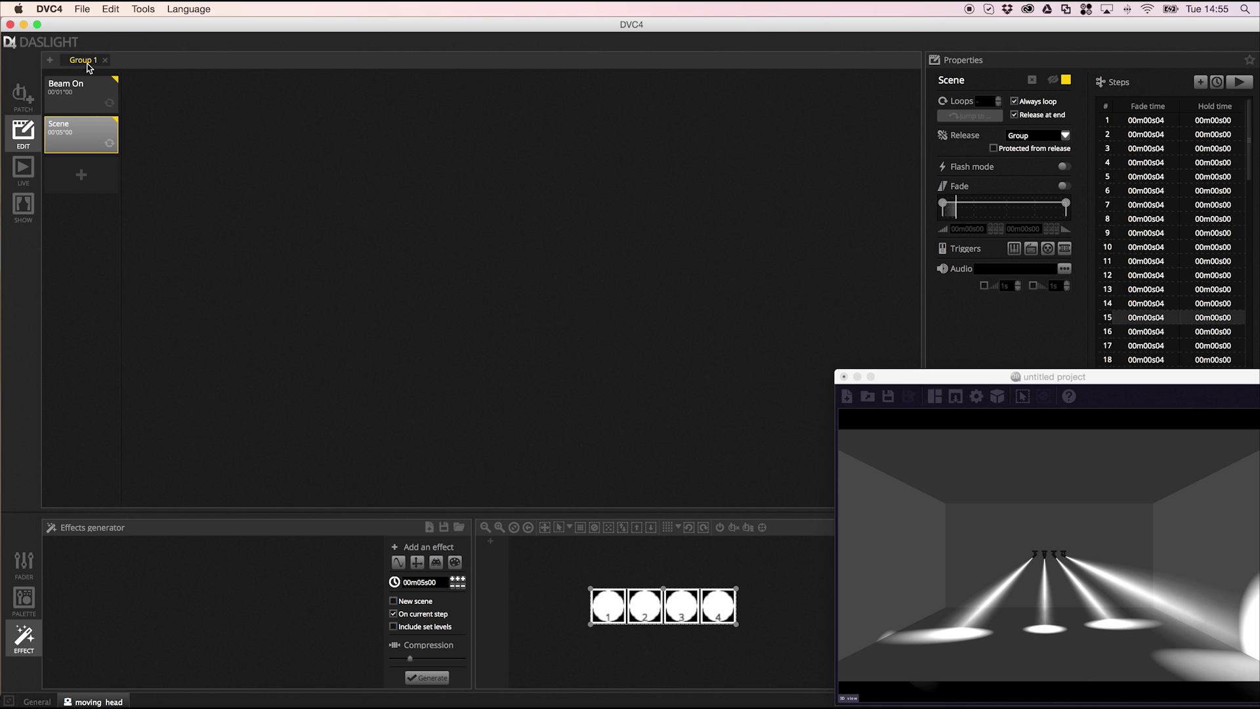
Add a second scene group named "Color FX" and rename its scene "Rainbow"
{"action": "left_click", "coordinate": [50, 61]}
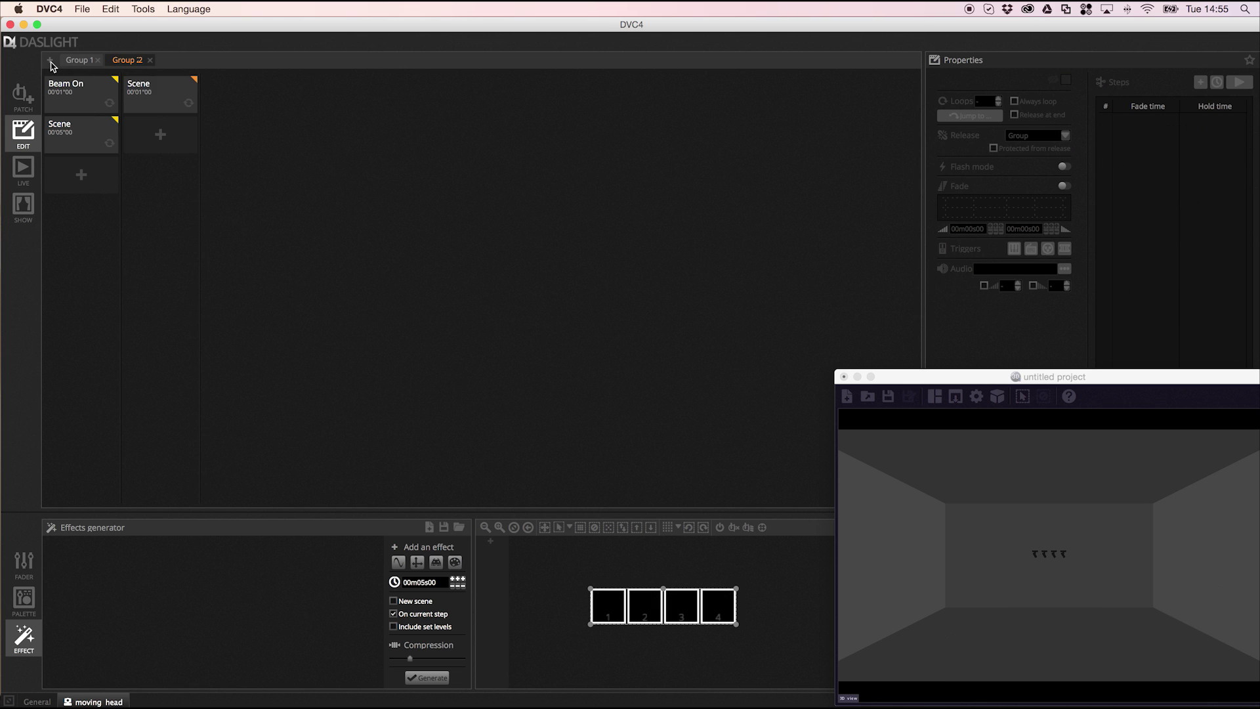
{"action": "double_click", "coordinate": [127, 62]}
{"action": "type", "text": "Color FX"}
{"action": "key", "text": "Return"}
{"action": "left_click", "coordinate": [169, 96]}
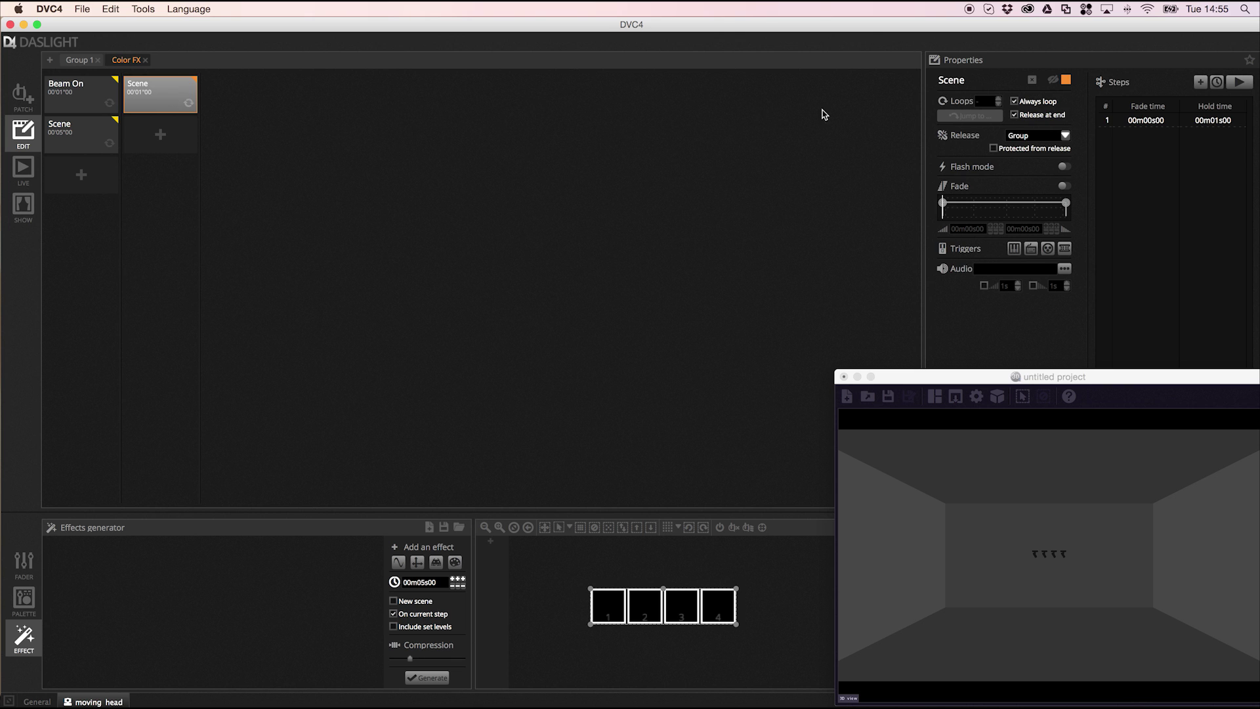
{"action": "double_click", "coordinate": [955, 80]}
{"action": "type", "text": "Rainbow"}
Start playing the Beam On scene and add a Pixel effect of type Rainbow to the Rainbow scene
{"action": "left_click", "coordinate": [83, 99]}
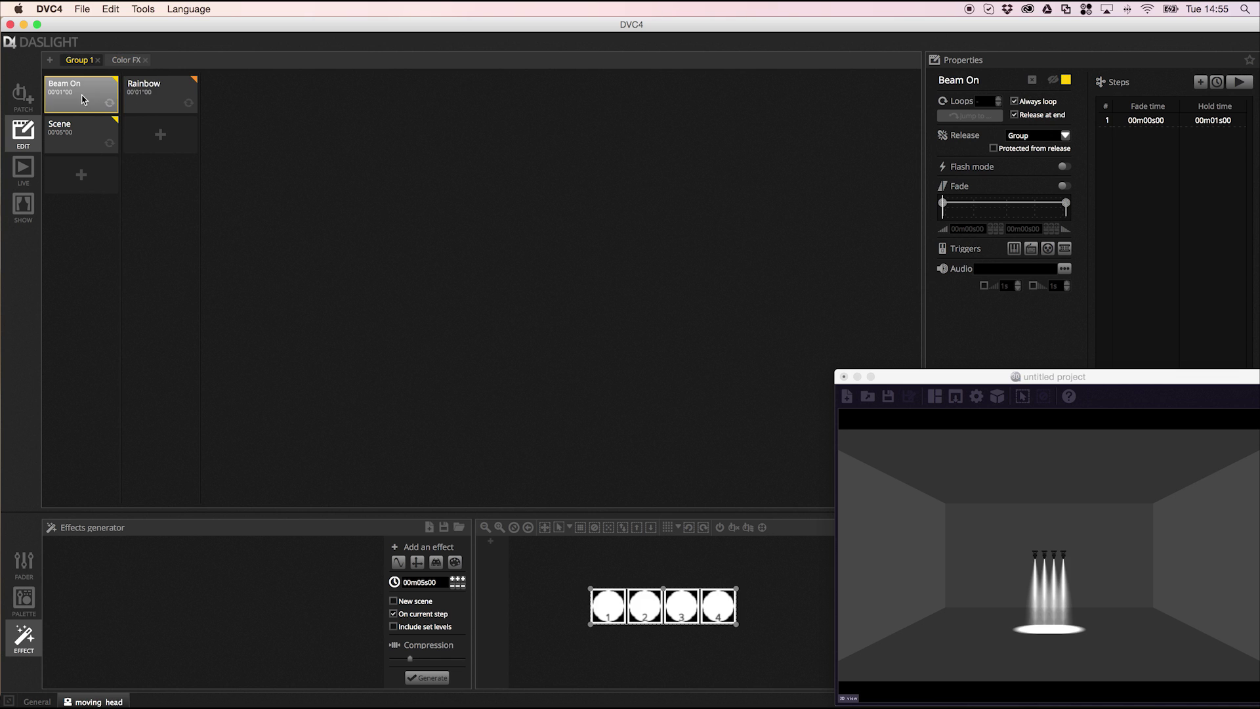
{"action": "left_click", "coordinate": [1224, 81]}
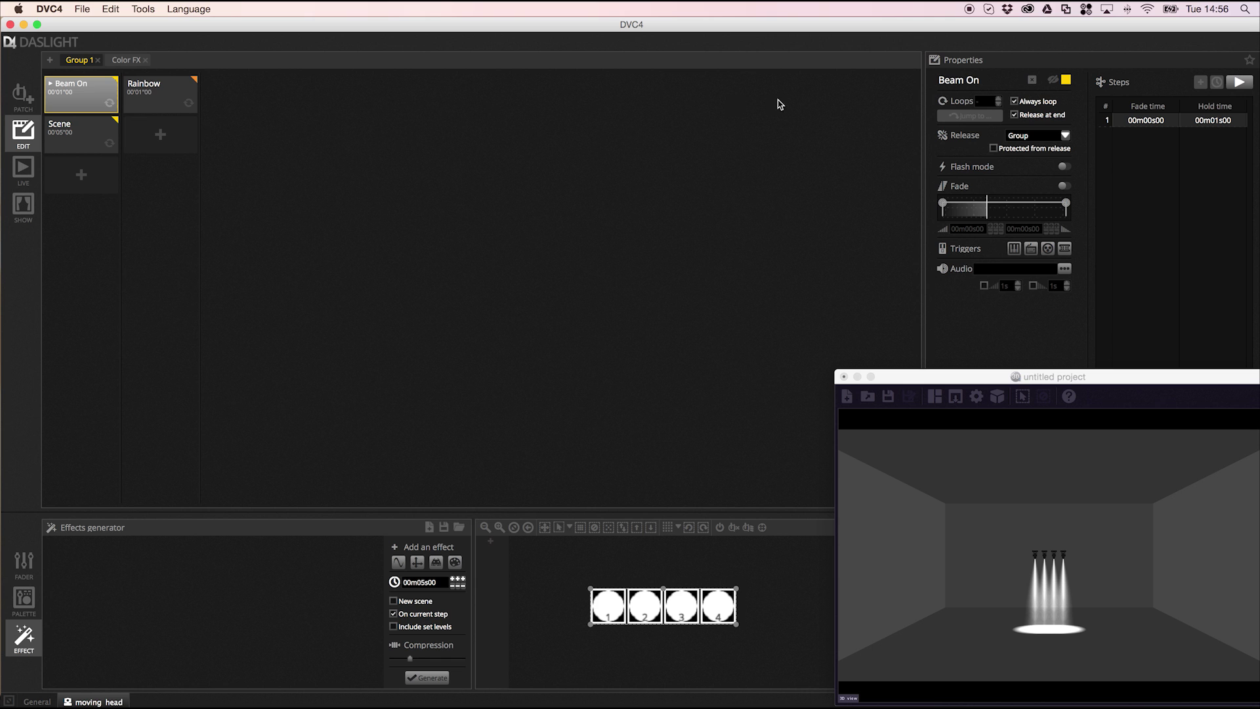
{"action": "left_click", "coordinate": [153, 100]}
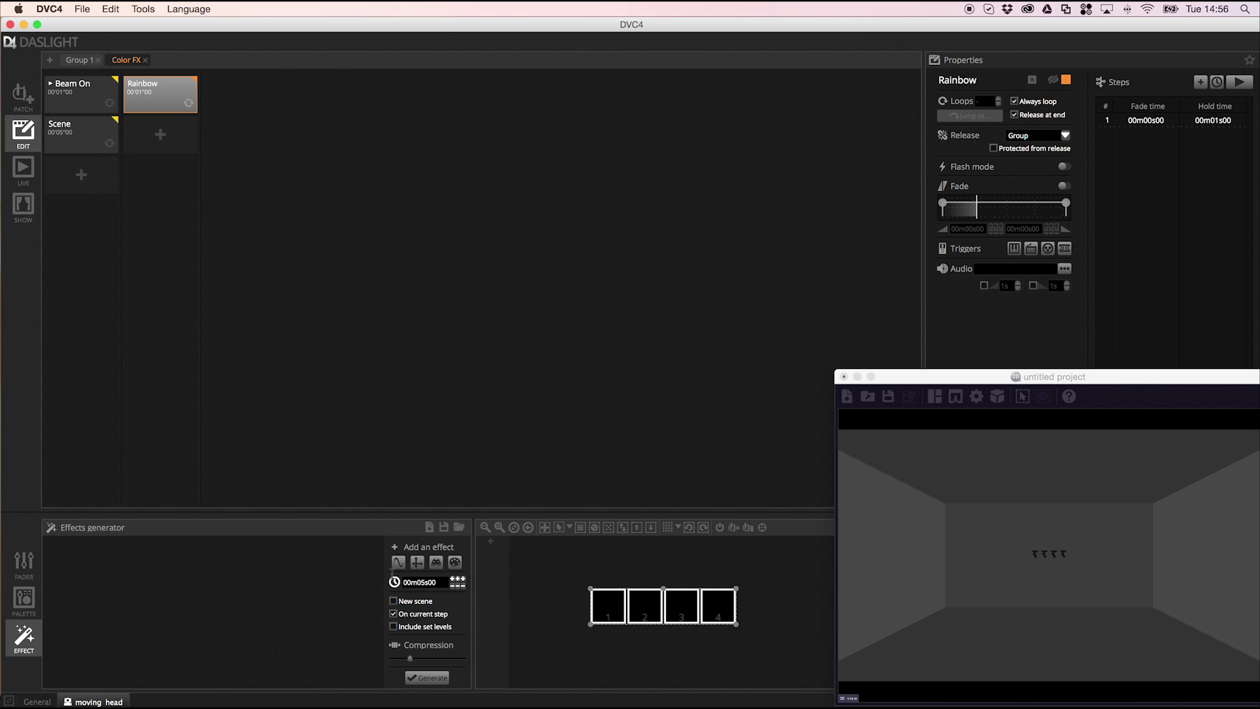
{"action": "left_click", "coordinate": [437, 563]}
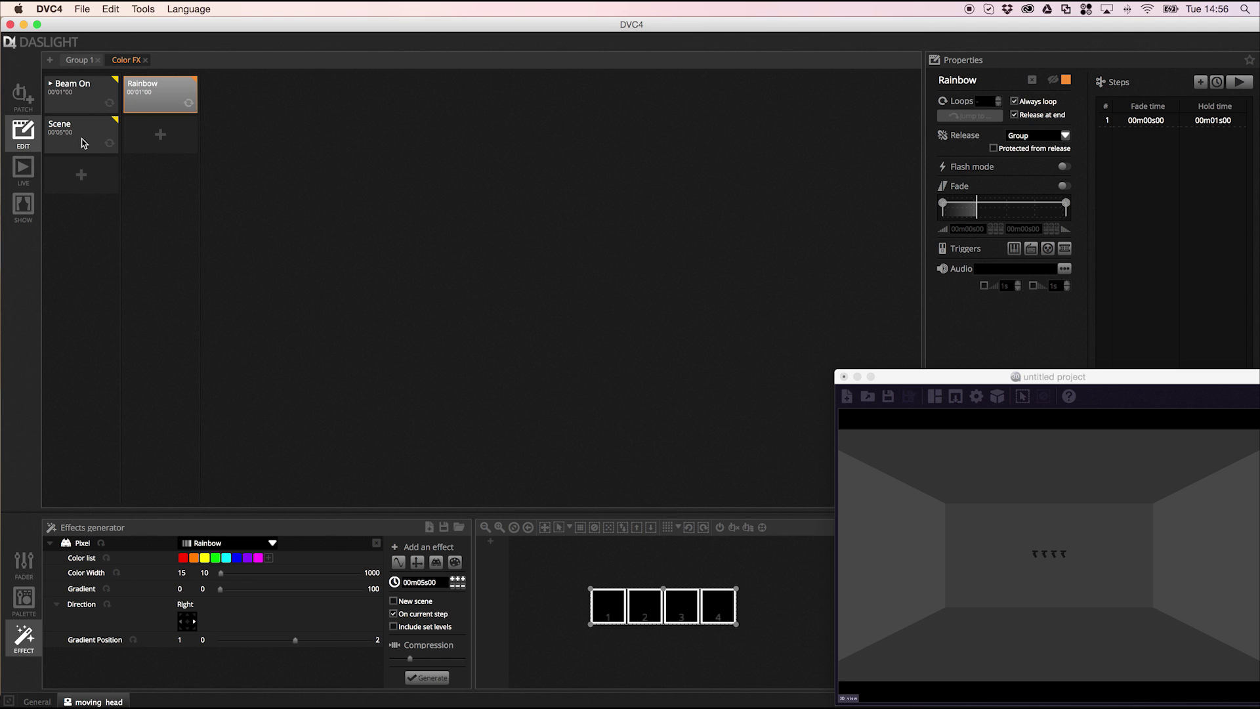
Preview the rainbow colours on the Beam On scene and generate the effect on the Rainbow scene's current step
{"action": "left_click", "coordinate": [81, 105]}
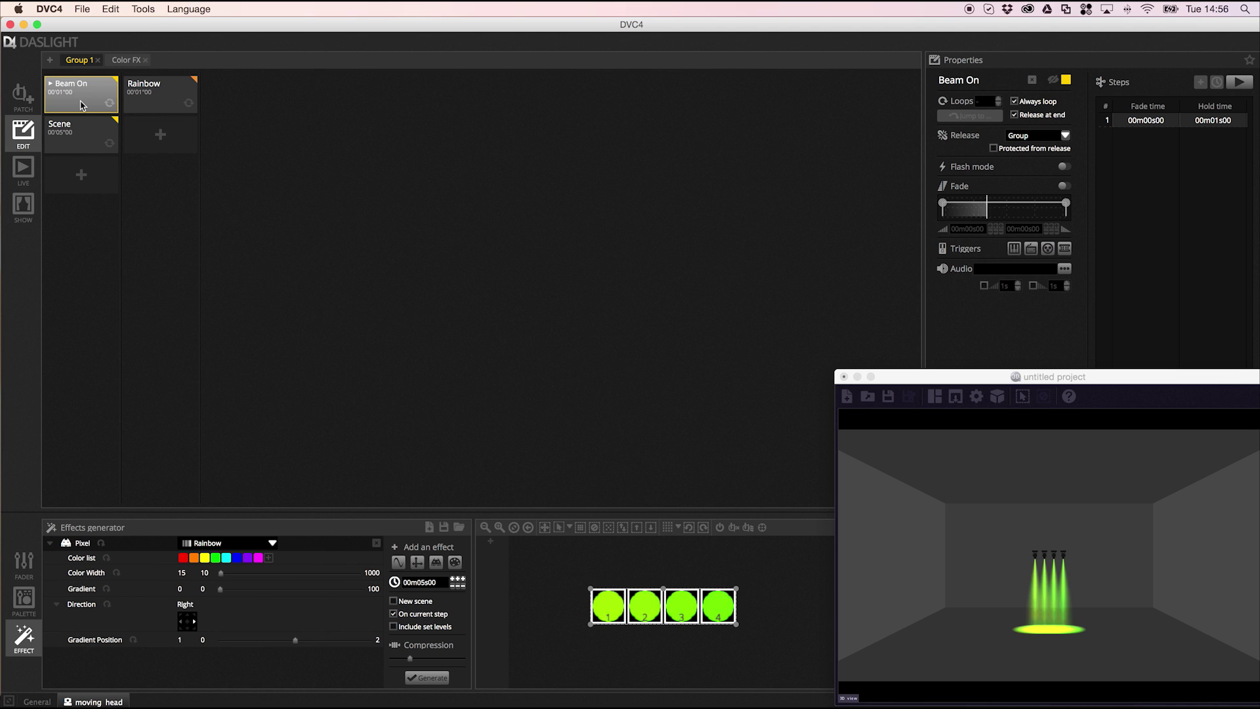
{"action": "left_click", "coordinate": [165, 110]}
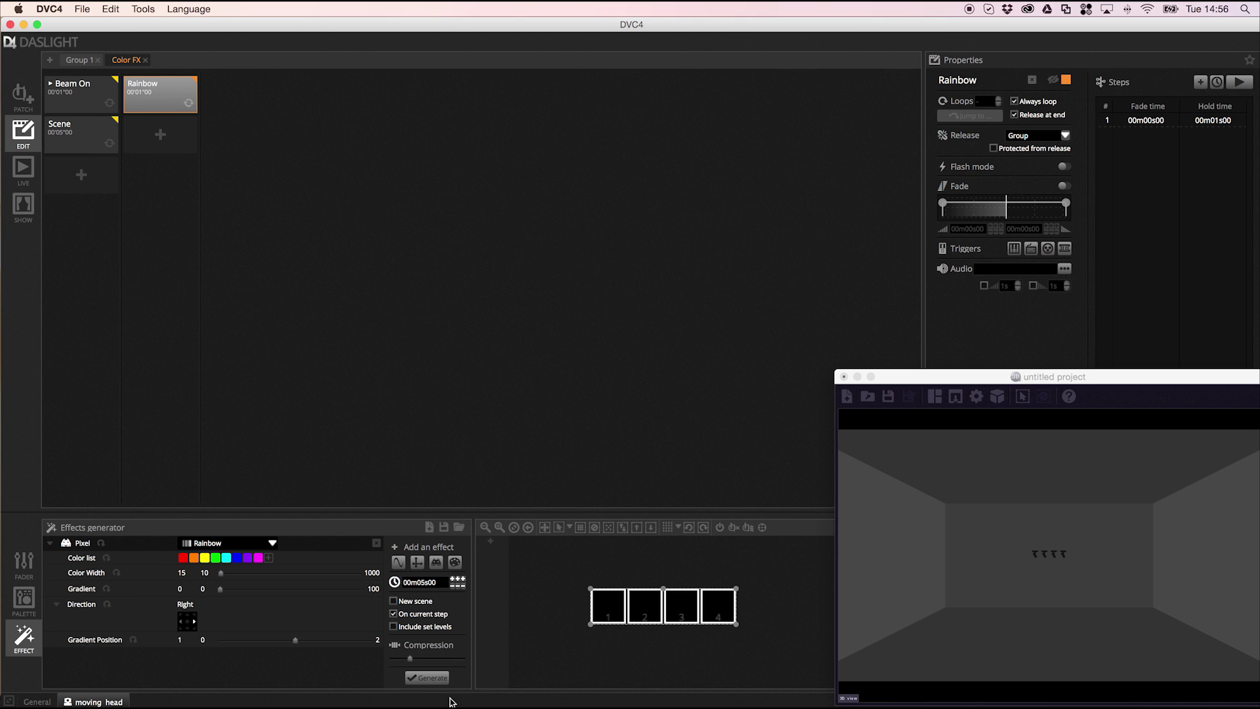
{"action": "left_click", "coordinate": [426, 678]}
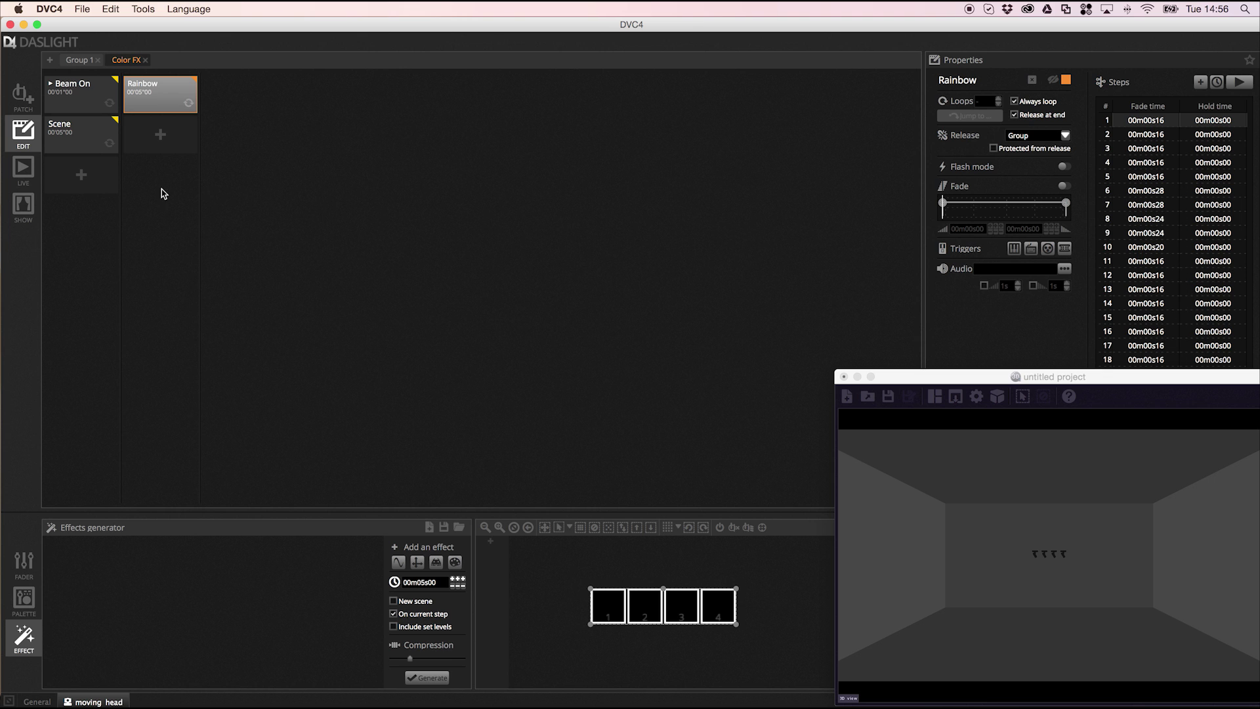
In Live mode, start the Rainbow scene and switch Group 1 from Beam On to the circular movement scene
{"action": "left_click", "coordinate": [23, 172]}
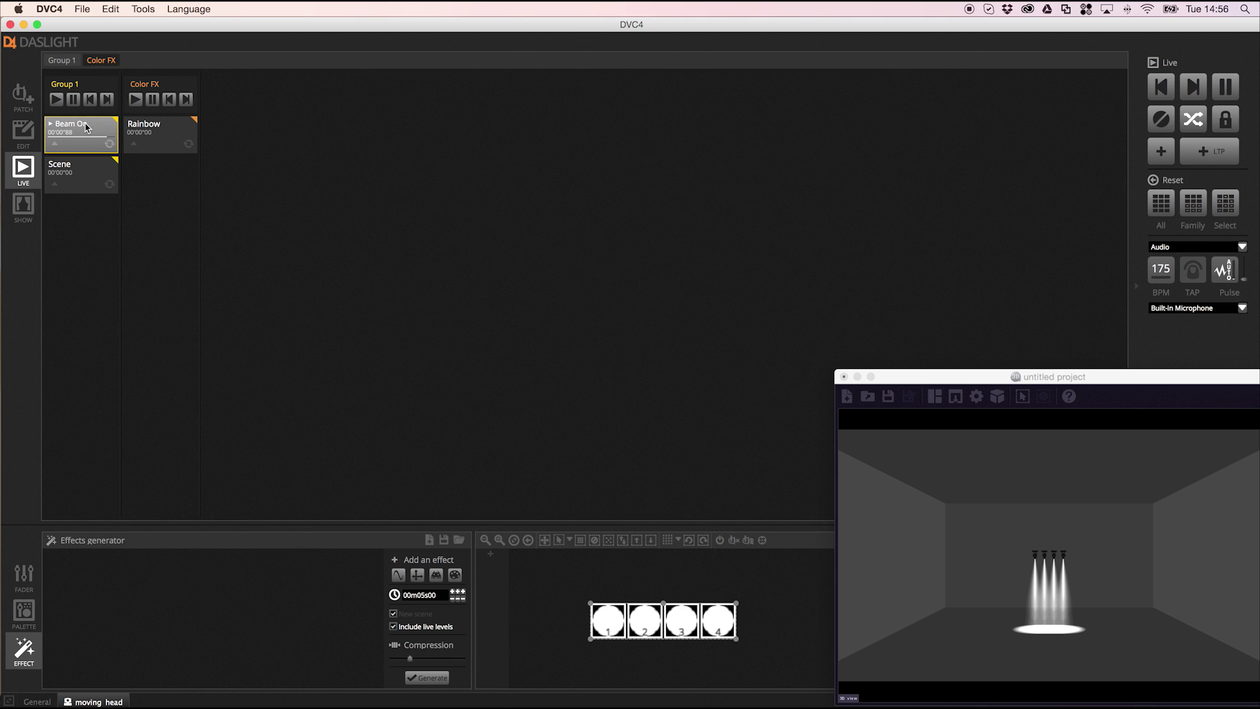
{"action": "left_click", "coordinate": [162, 129]}
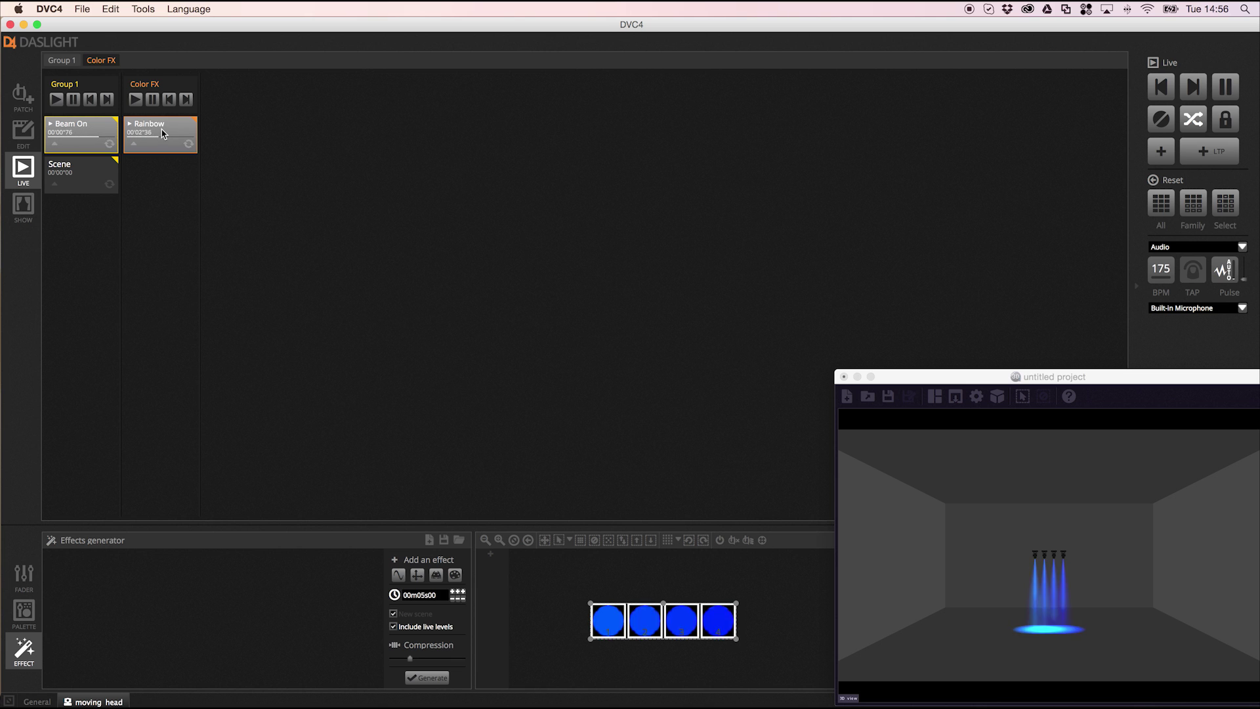
{"action": "left_click", "coordinate": [84, 173]}
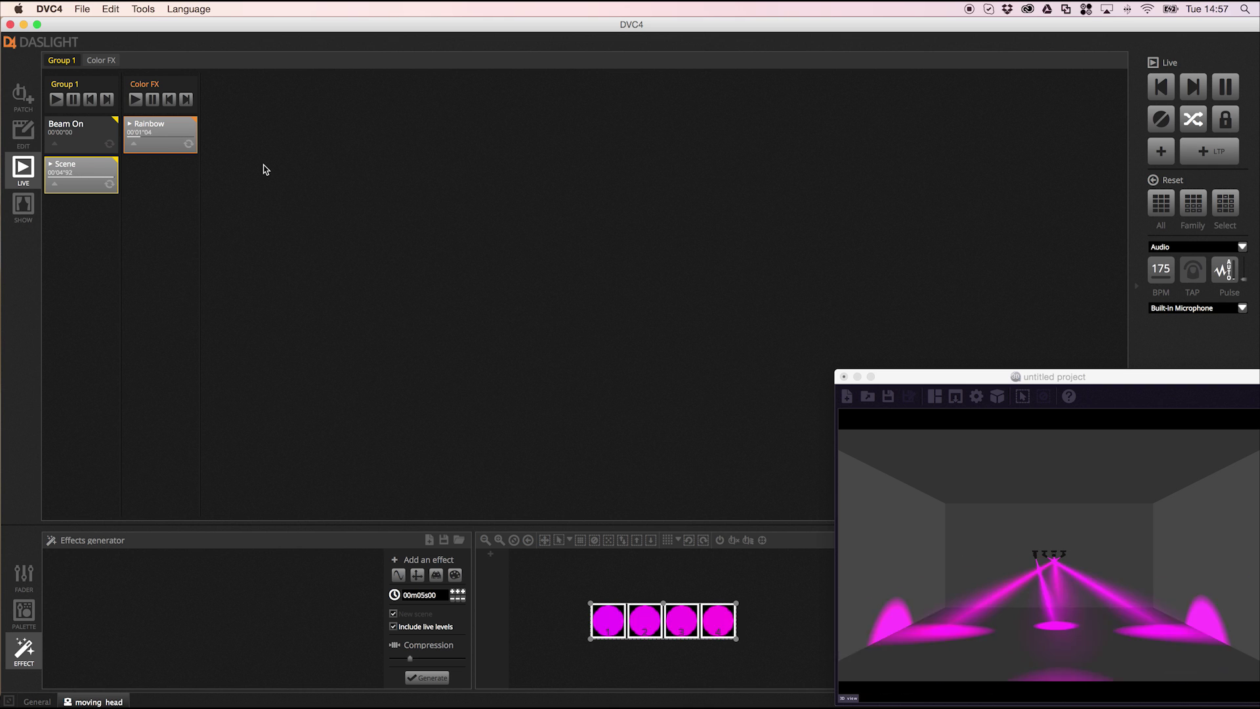
Show the movement scene's live dimmer and speed sliders, try the dimmer, and hide the sliders again
{"action": "left_click", "coordinate": [56, 186]}
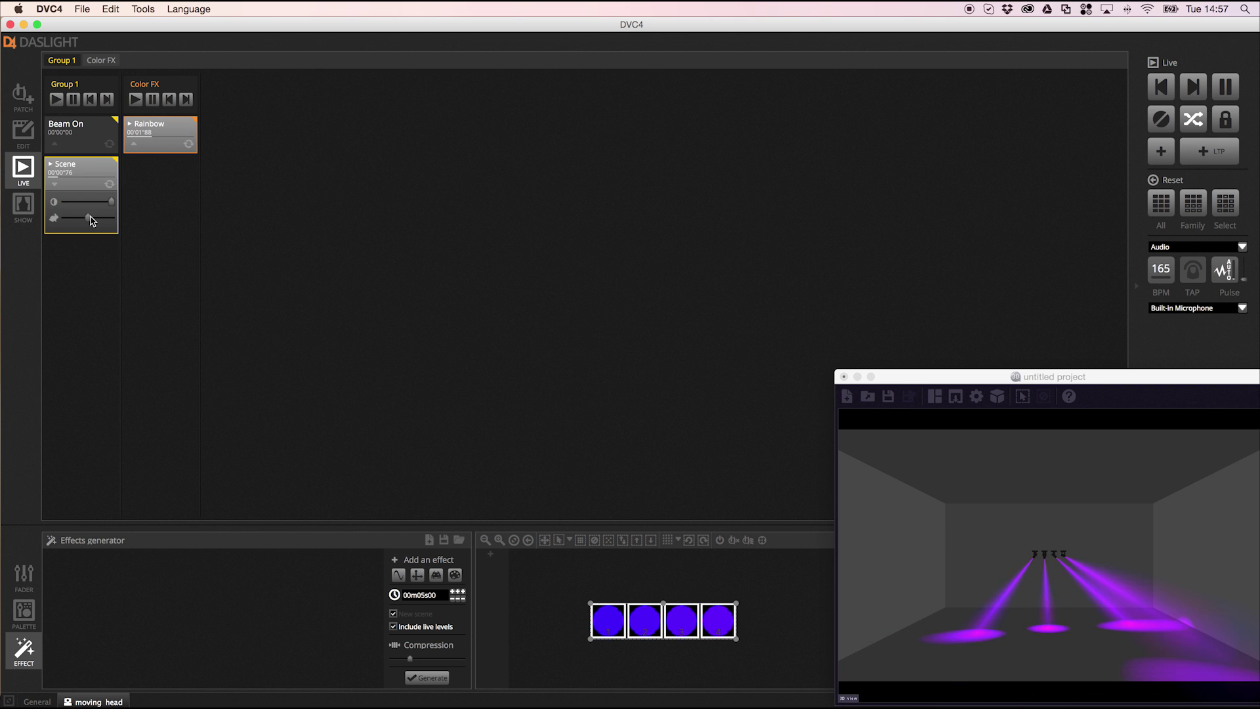
{"action": "left_click_drag", "start_coordinate": [113, 206], "coordinate": [148, 212]}
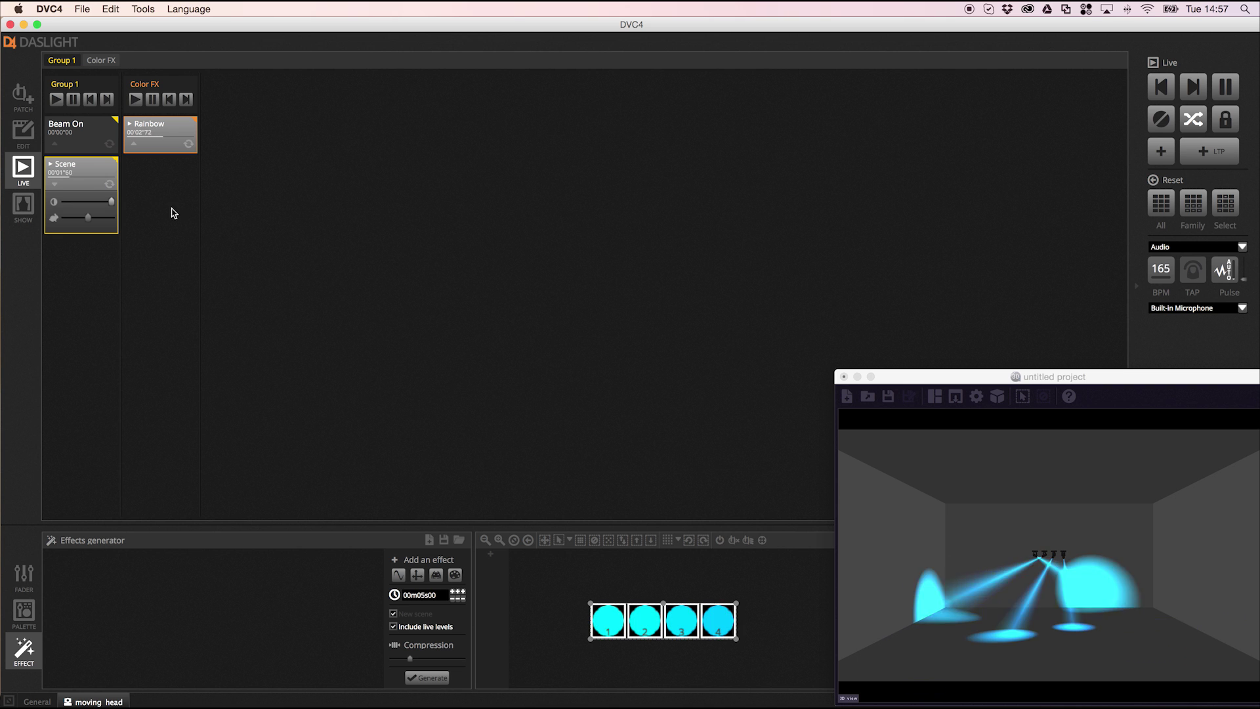
{"action": "left_click", "coordinate": [56, 185]}
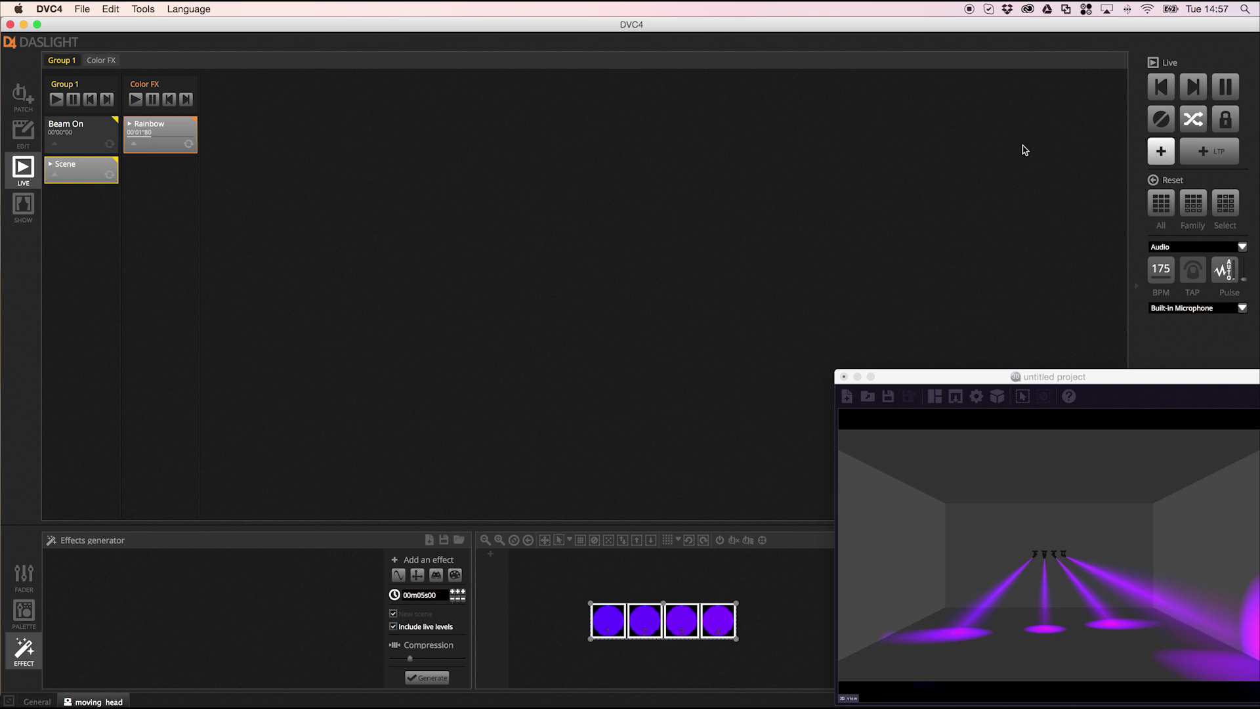
Add the movement scene and the Rainbow scene from Live mode to Page 1 of Show mode
{"action": "left_click", "coordinate": [23, 205]}
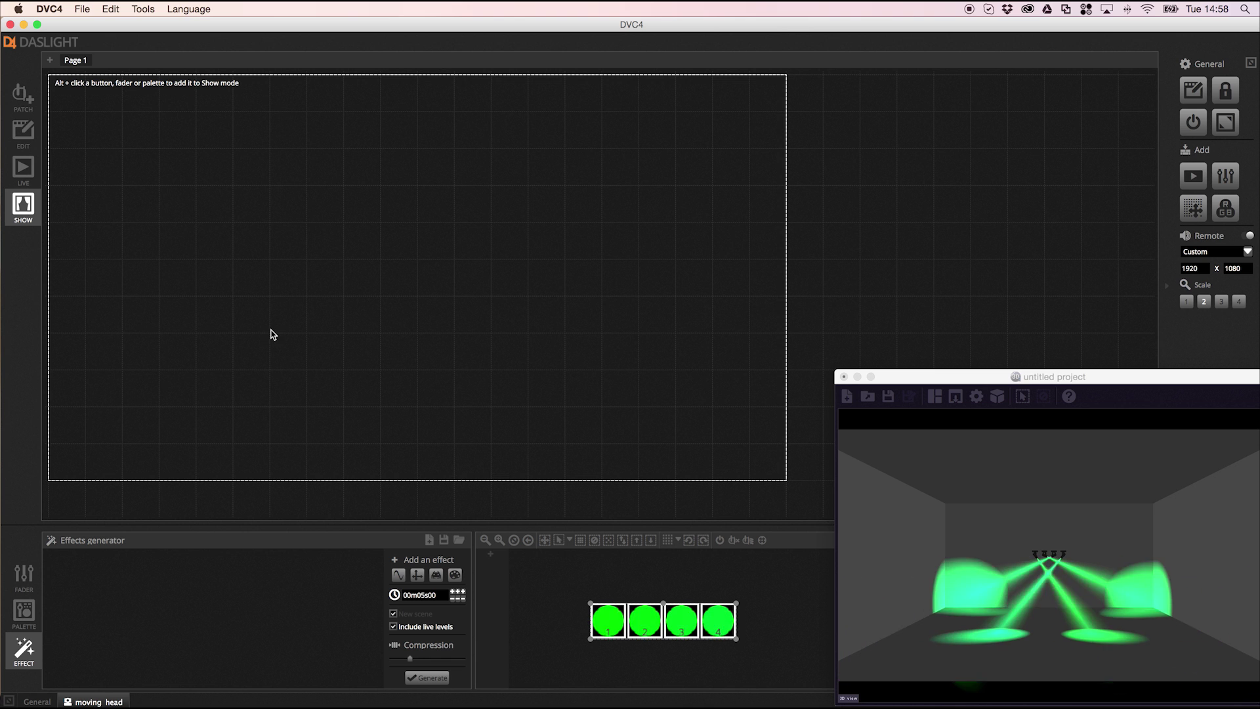
{"action": "left_click", "coordinate": [23, 168]}
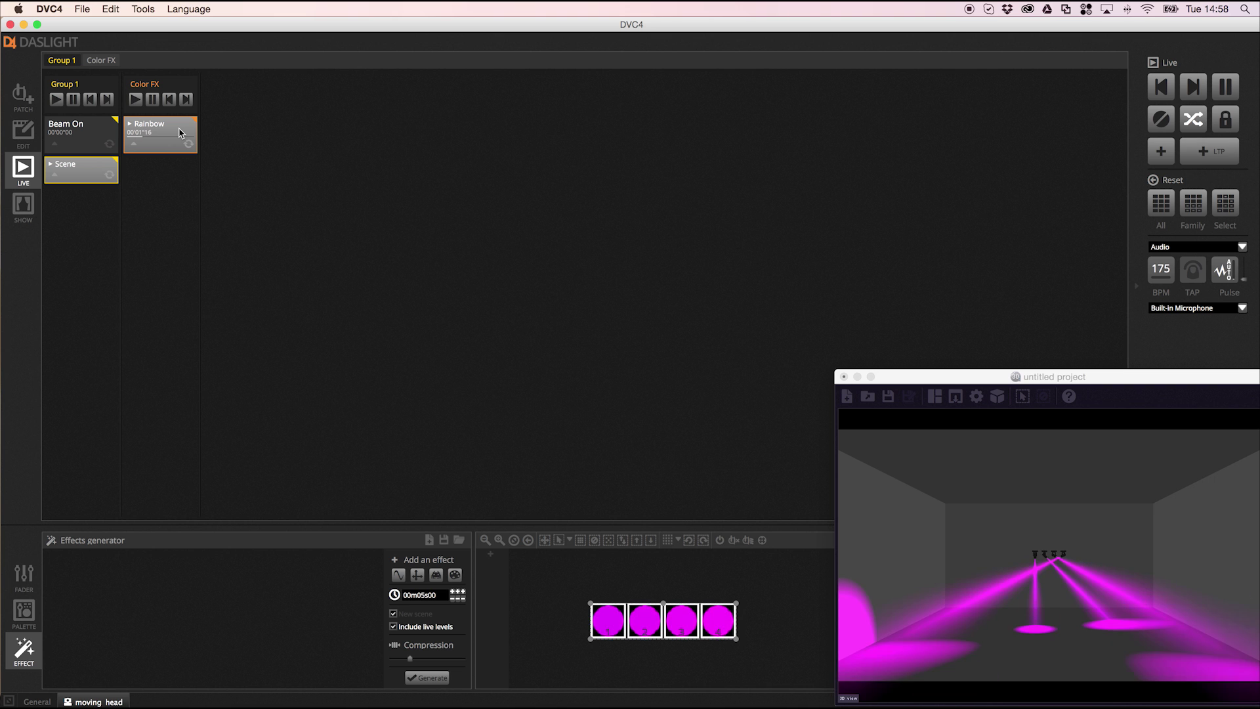
{"action": "left_click", "coordinate": [23, 205]}
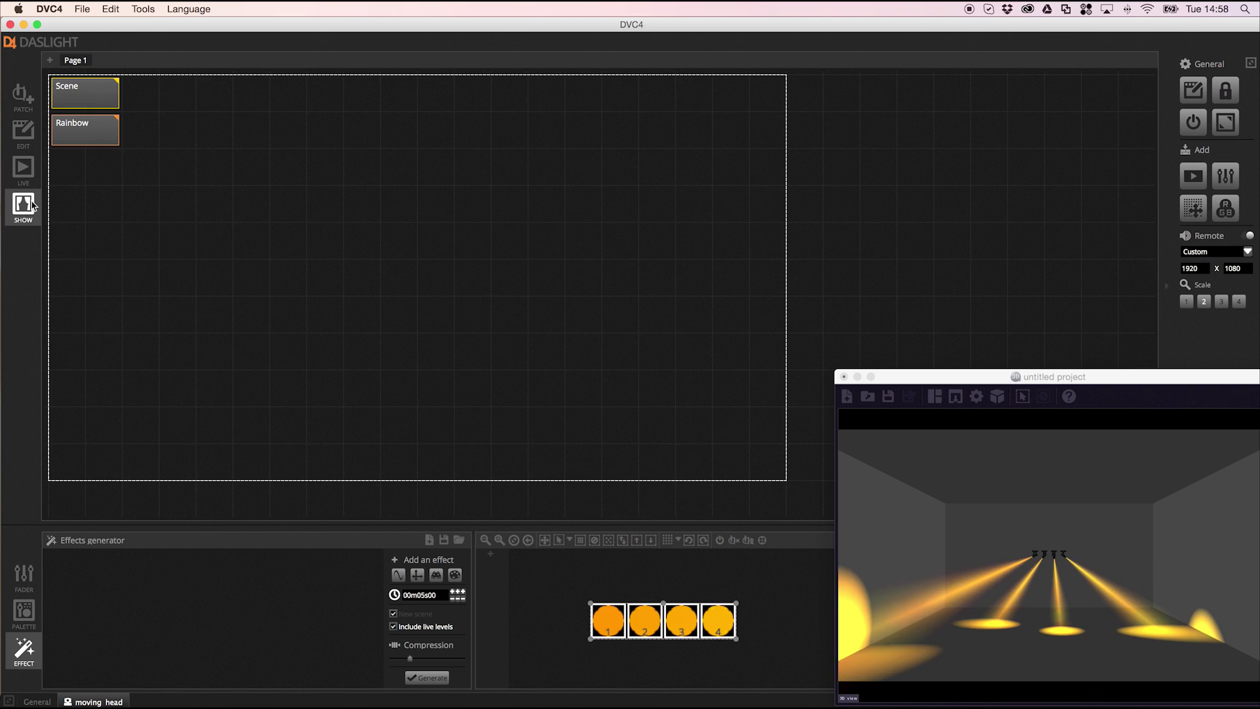
Test the Scene and Rainbow buttons on the Show page by switching them off and on again
{"action": "left_click", "coordinate": [95, 101]}
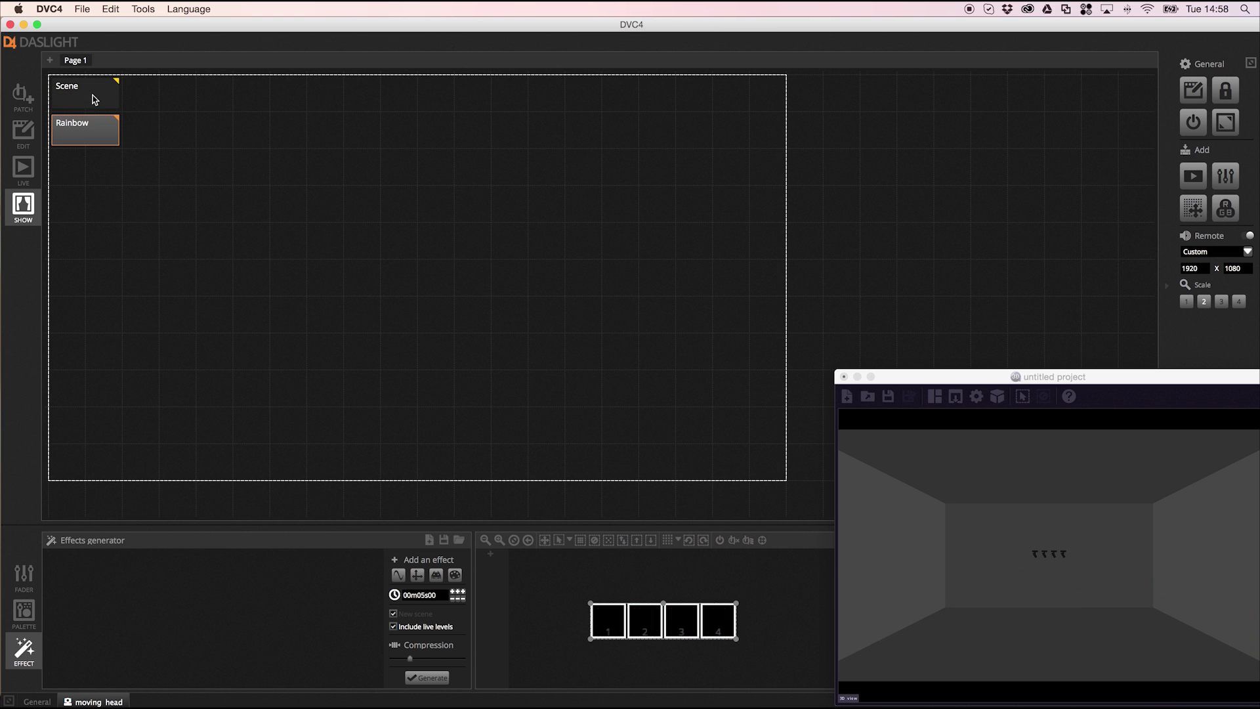
{"action": "left_click", "coordinate": [99, 129]}
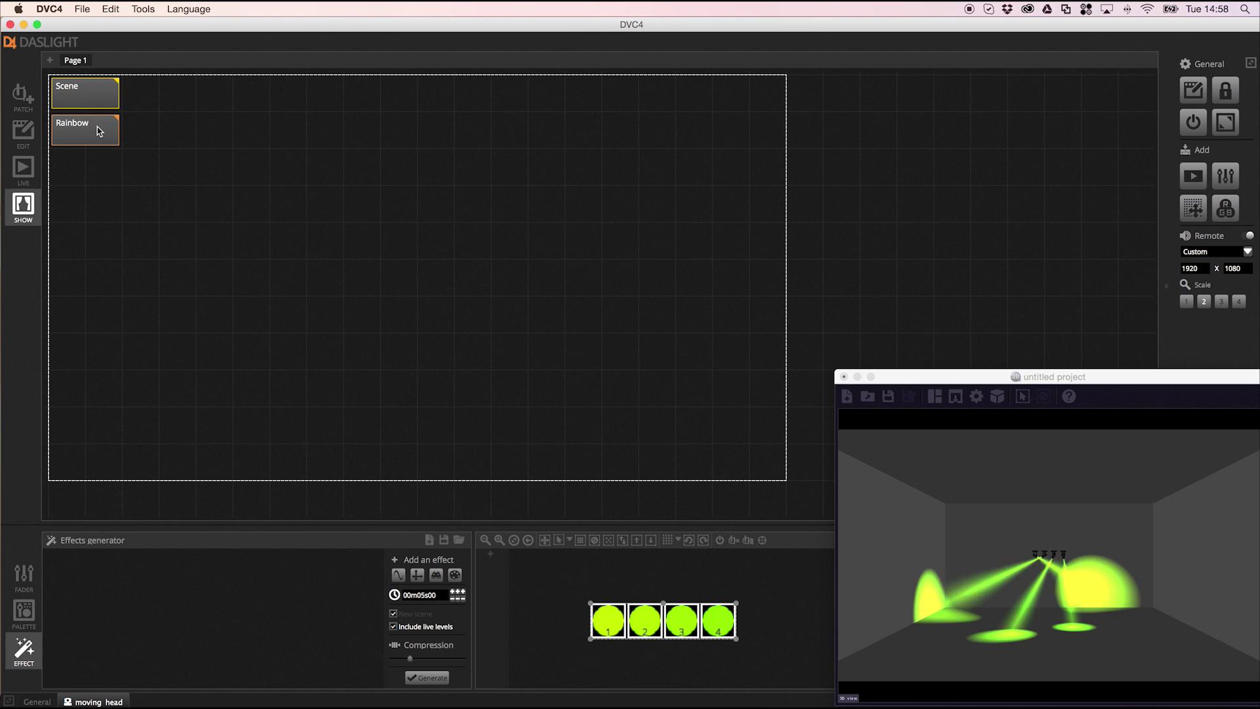
{"action": "left_click", "coordinate": [99, 129]}
{"action": "left_click", "coordinate": [100, 130]}
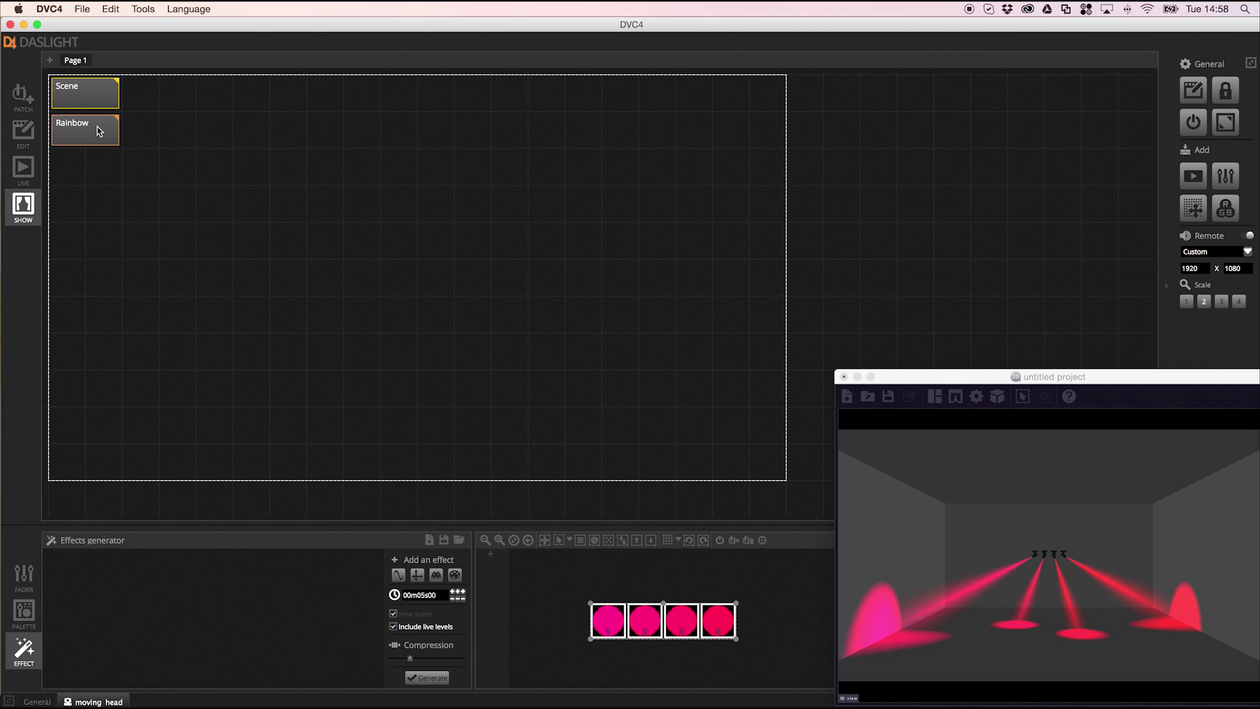
Enable editing of the Show page and place the Scene and Rainbow buttons in one row away from the page's corner
{"action": "left_click", "coordinate": [1196, 94]}
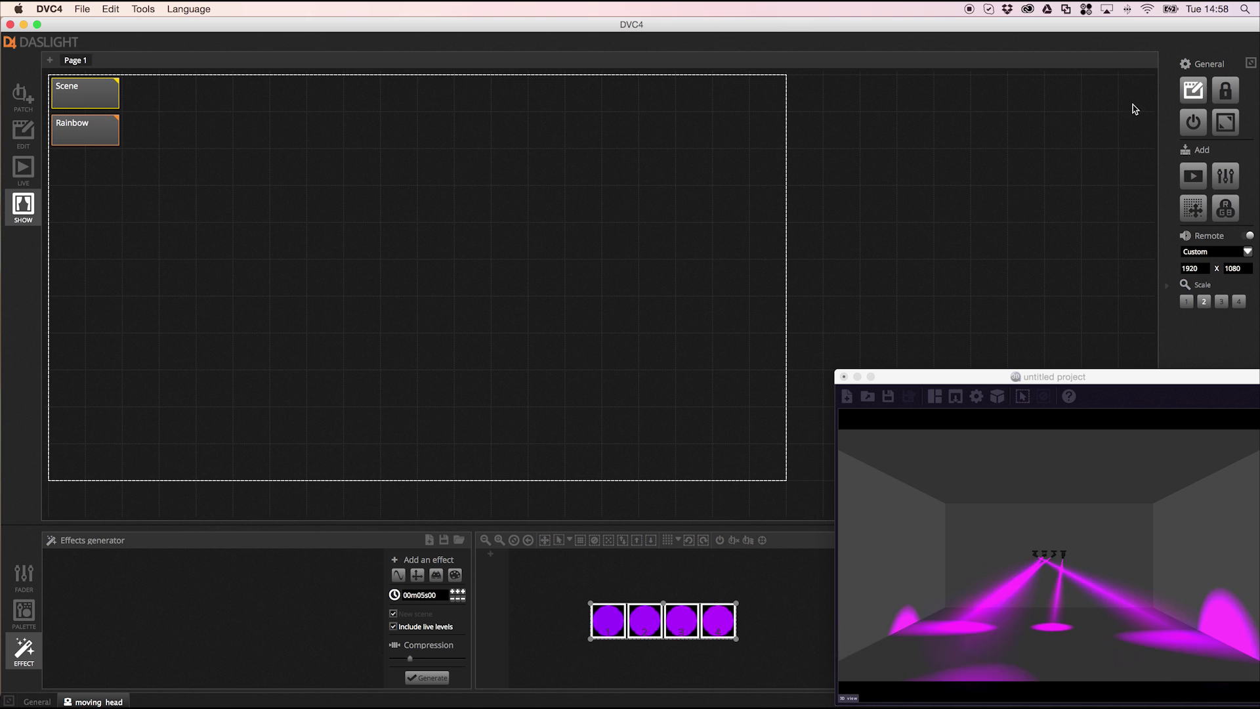
{"action": "left_click_drag", "start_coordinate": [64, 135], "coordinate": [300, 182]}
{"action": "left_click_drag", "start_coordinate": [93, 105], "coordinate": [238, 147]}
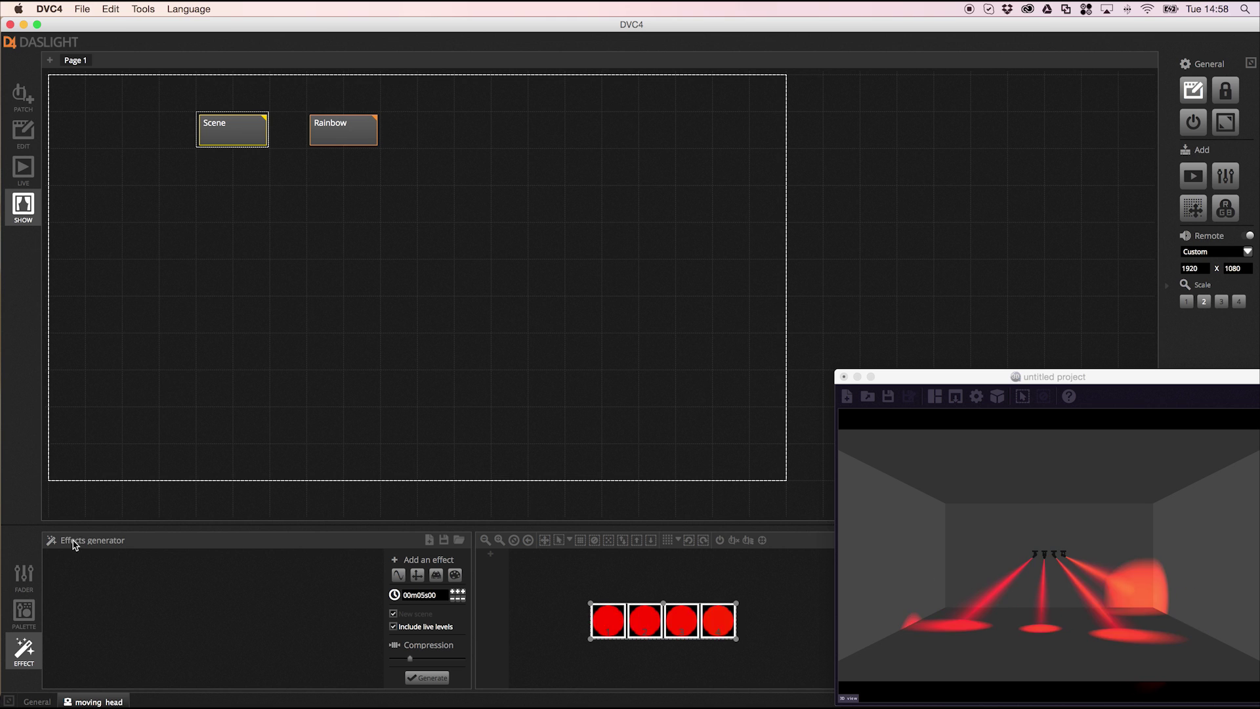
Browse the moving heads' palettes and add the Color wheel palette to the Show page
{"action": "left_click", "coordinate": [27, 611]}
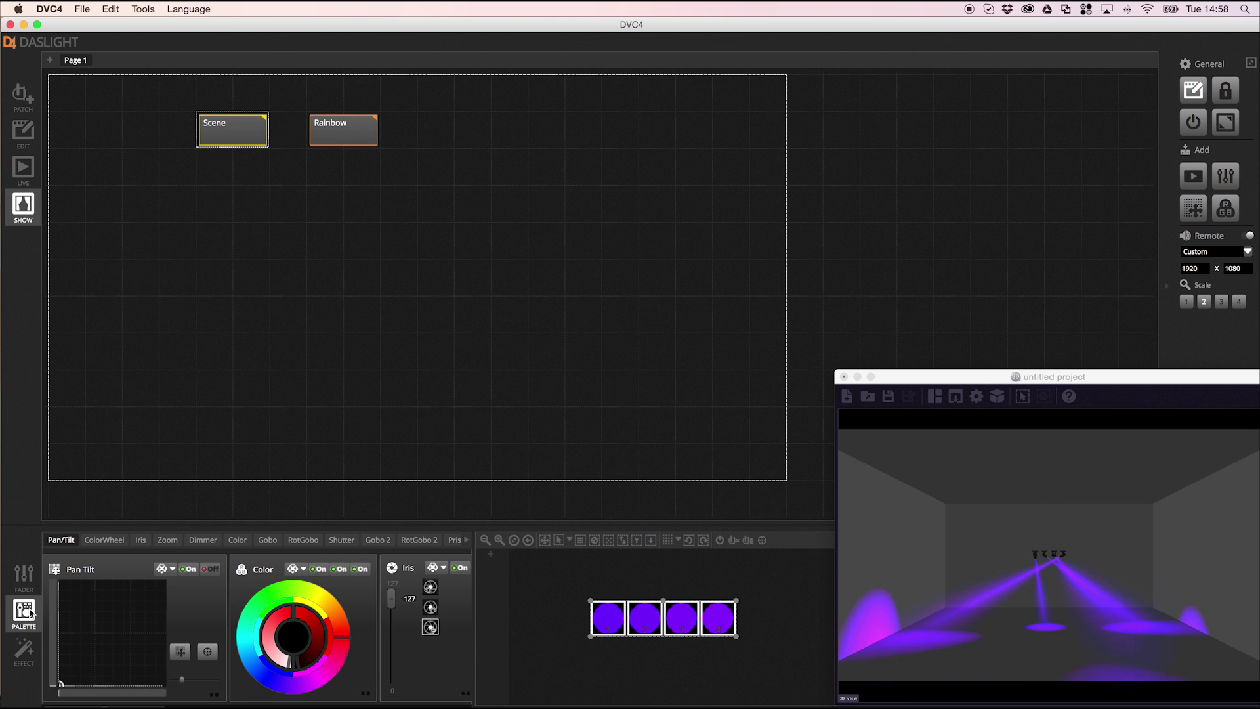
{"action": "left_click", "coordinate": [282, 524]}
{"action": "left_click", "coordinate": [342, 523]}
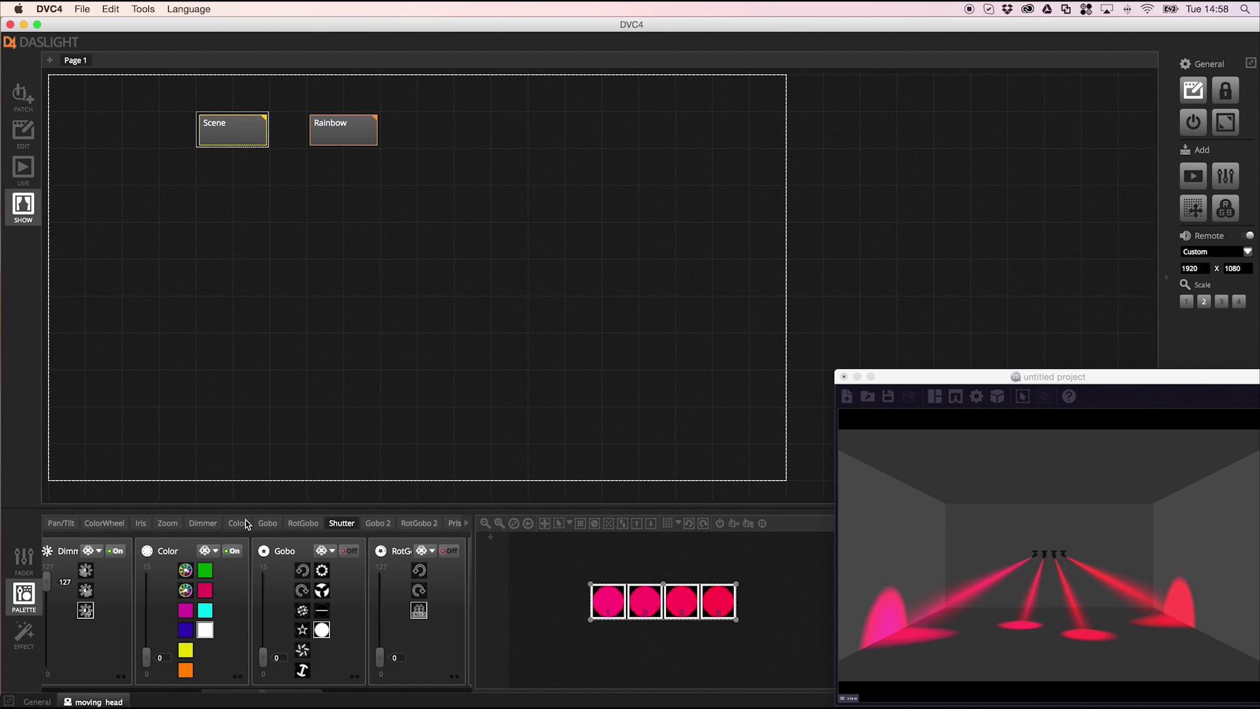
{"action": "left_click", "coordinate": [99, 523]}
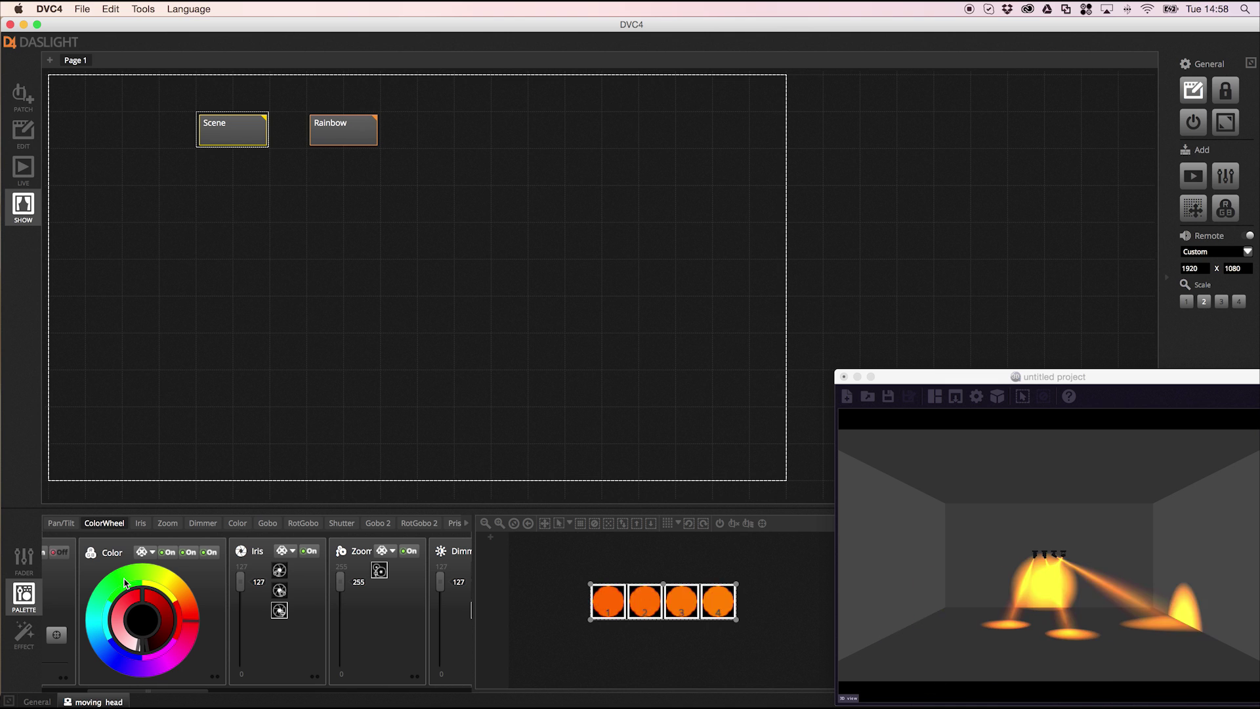
{"action": "left_click_drag", "start_coordinate": [124, 581], "coordinate": [92, 119]}
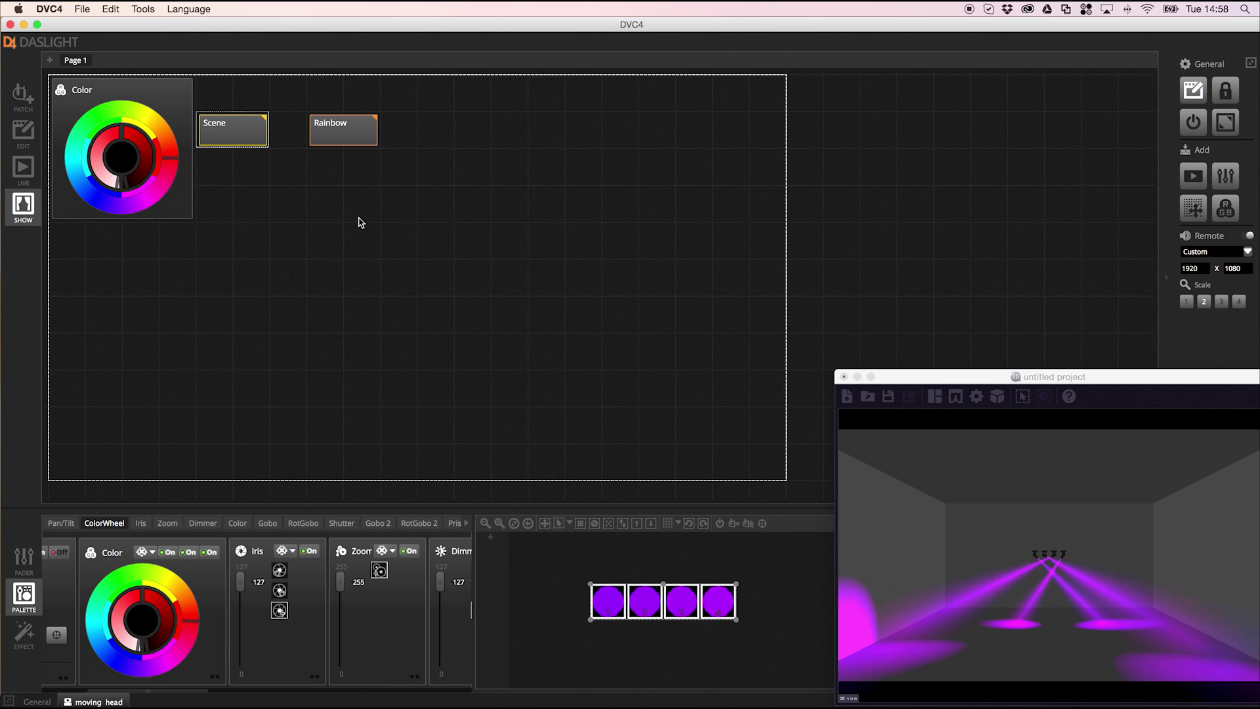
Place the Color palette directly below the Scene button and move the Rainbow button right beside Scene
{"action": "left_click_drag", "start_coordinate": [171, 104], "coordinate": [223, 270]}
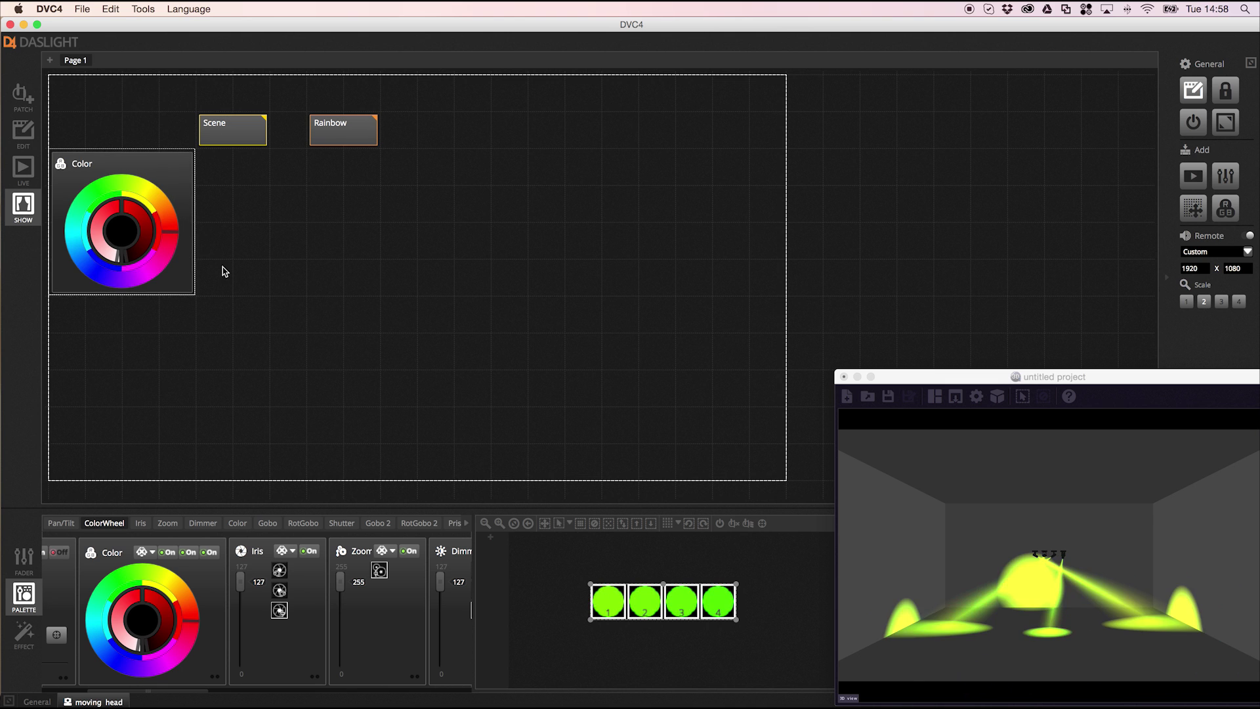
{"action": "left_click_drag", "start_coordinate": [384, 269], "coordinate": [332, 198]}
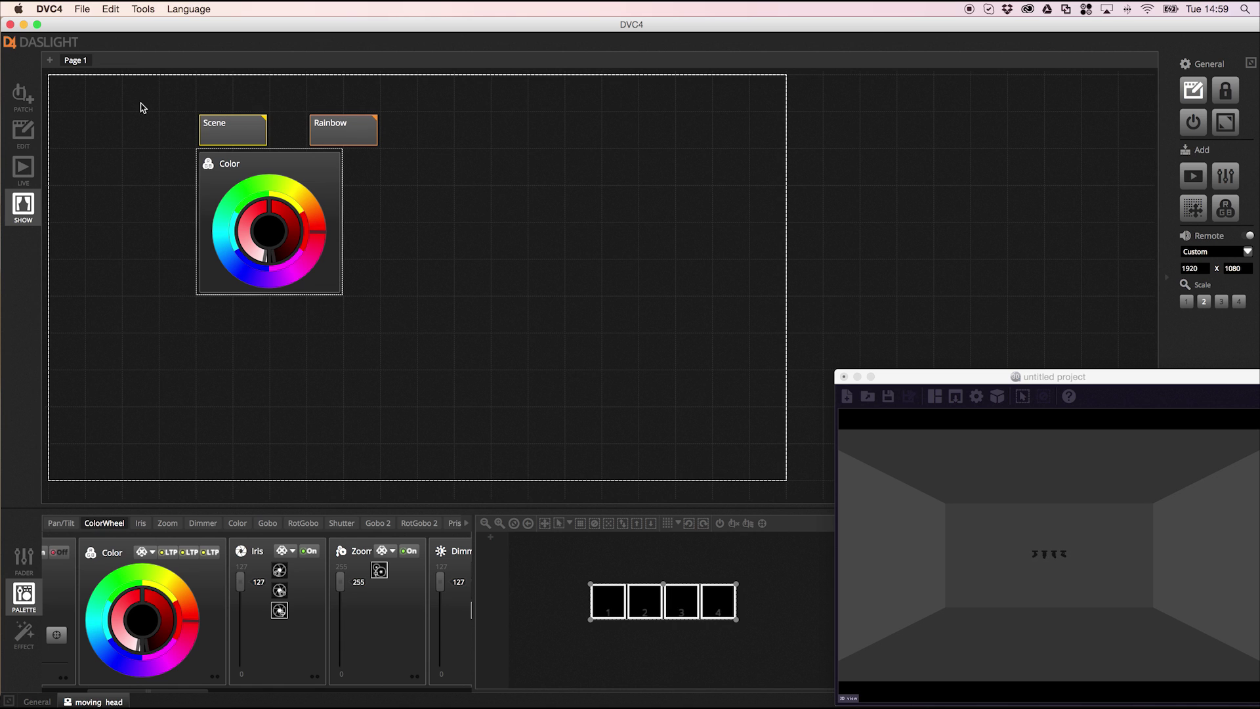
{"action": "left_click_drag", "start_coordinate": [322, 135], "coordinate": [313, 129]}
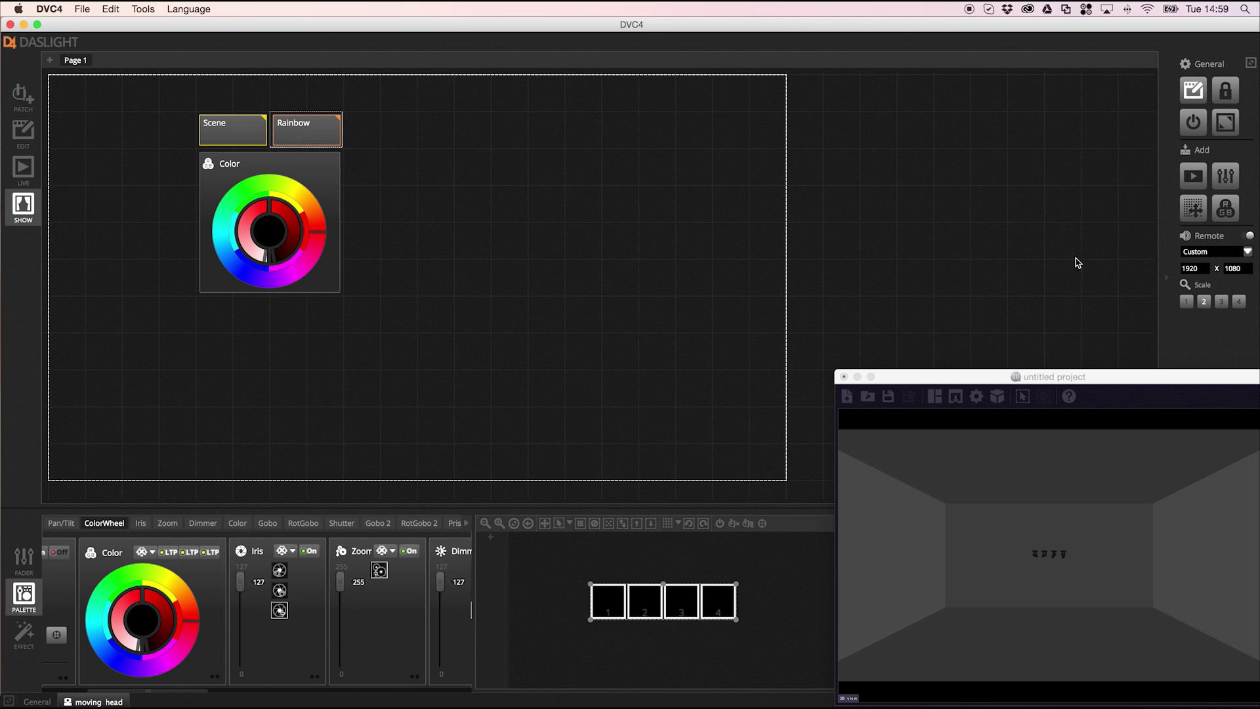
Set the scale of the Show page to 1
{"action": "left_click", "coordinate": [1186, 302]}
{"action": "left_click", "coordinate": [1188, 303]}
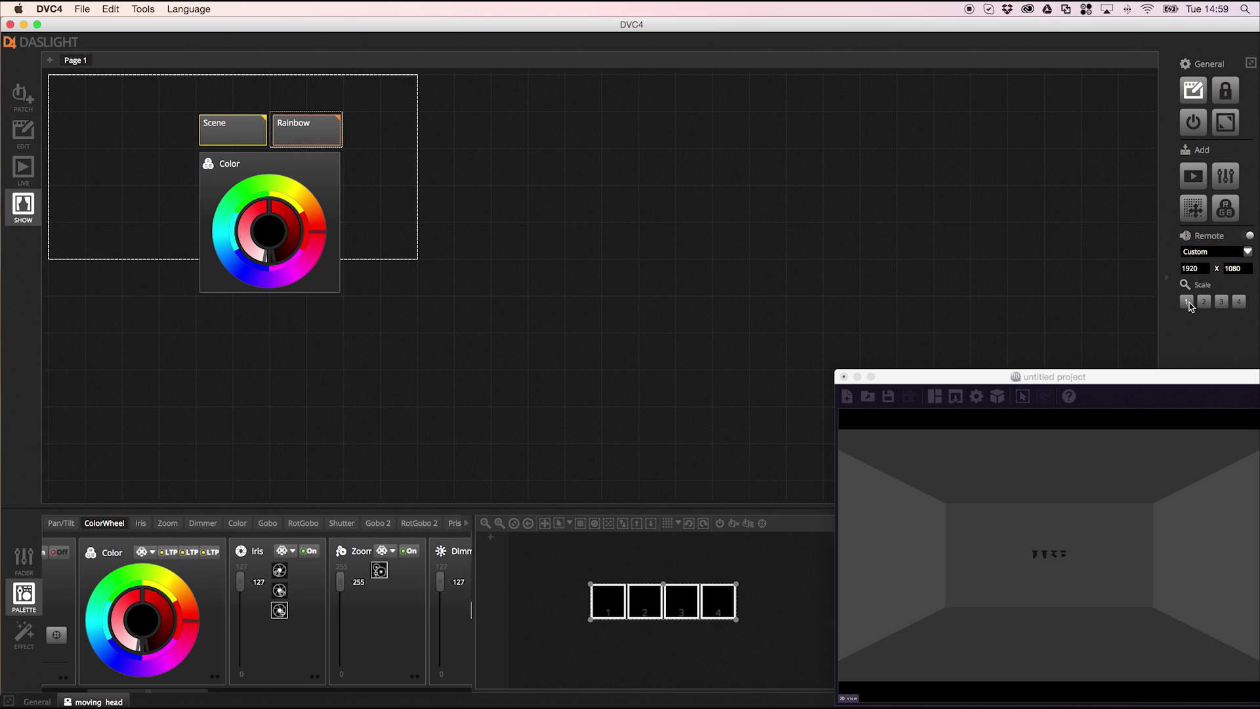
Move the Color palette into the upper-left corner of the page frame and place the Scene and Rainbow buttons side by side to its right
{"action": "left_click", "coordinate": [222, 167]}
{"action": "left_click_drag", "start_coordinate": [222, 167], "coordinate": [160, 132]}
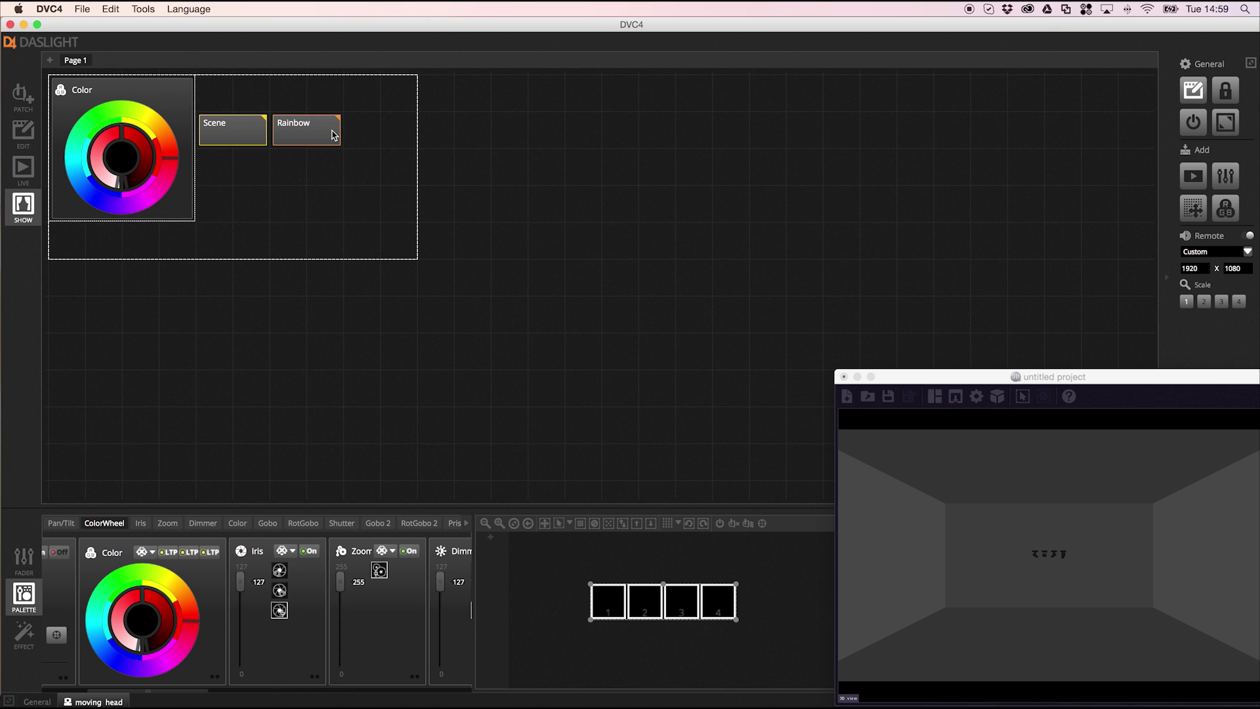
{"action": "left_click_drag", "start_coordinate": [332, 132], "coordinate": [349, 134]}
{"action": "left_click_drag", "start_coordinate": [261, 135], "coordinate": [299, 136]}
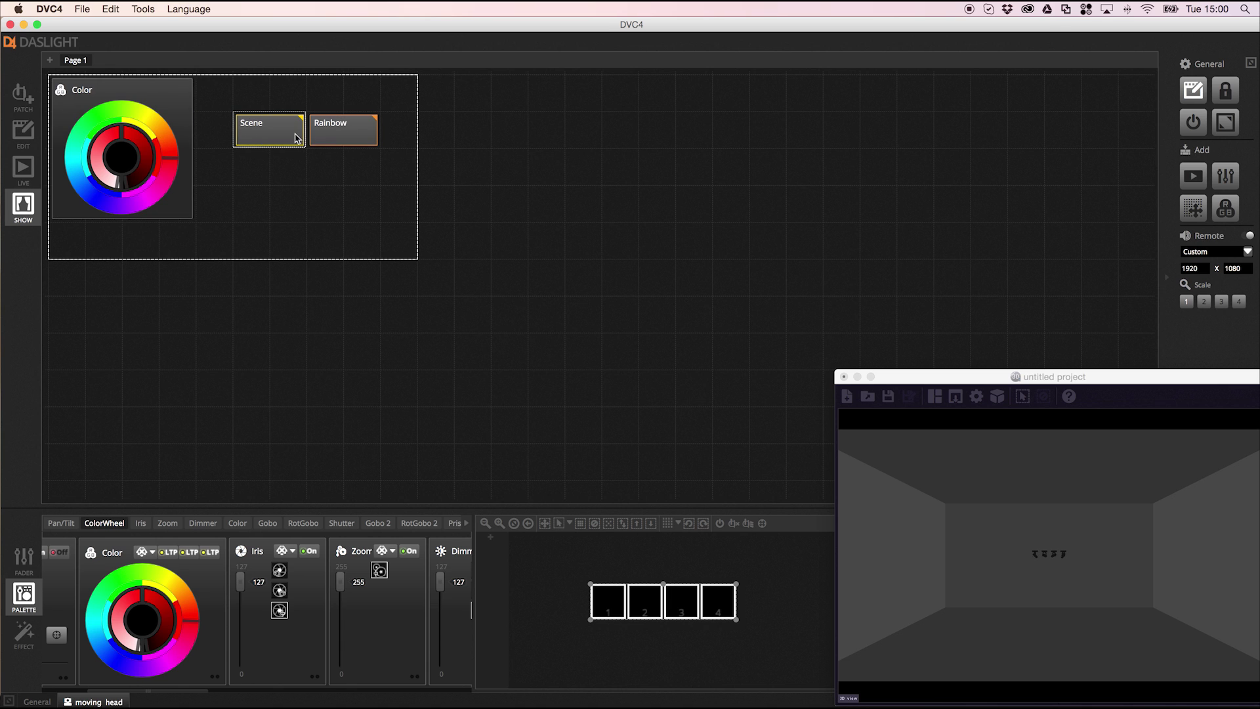
Look through the phone and tablet screen presets available for the remote layout
{"action": "left_click", "coordinate": [1247, 252]}
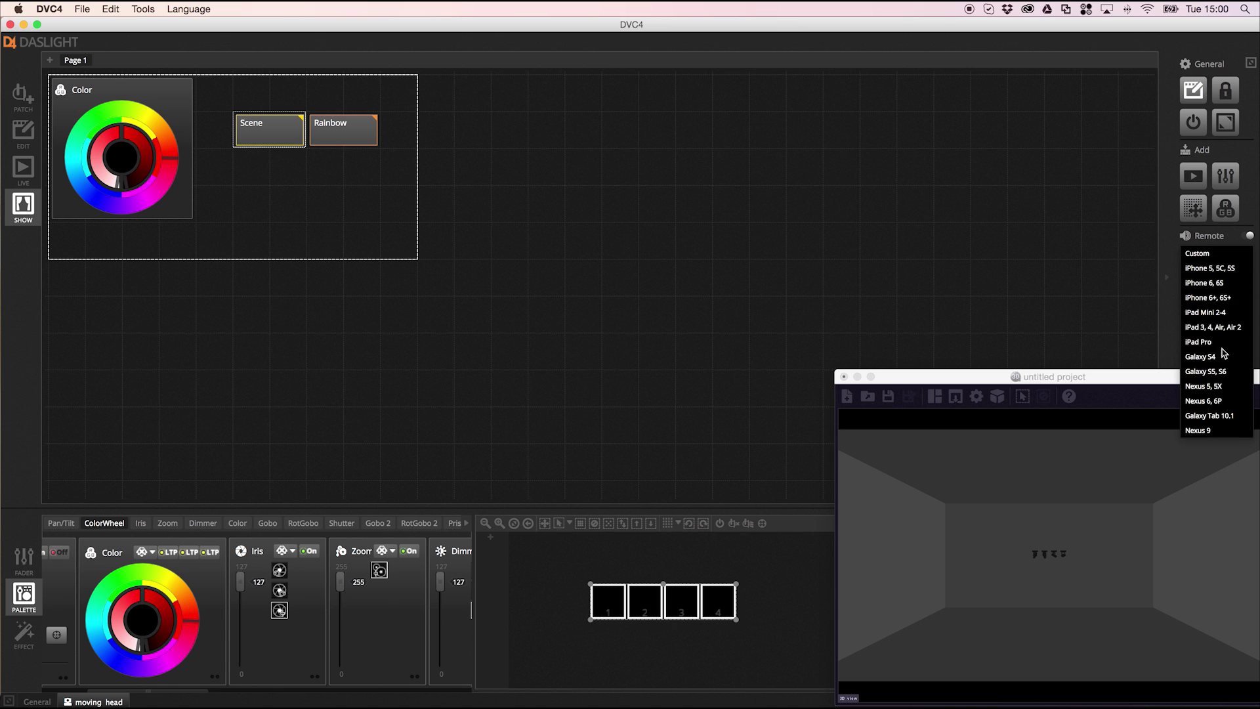
{"action": "left_click", "coordinate": [1165, 300]}
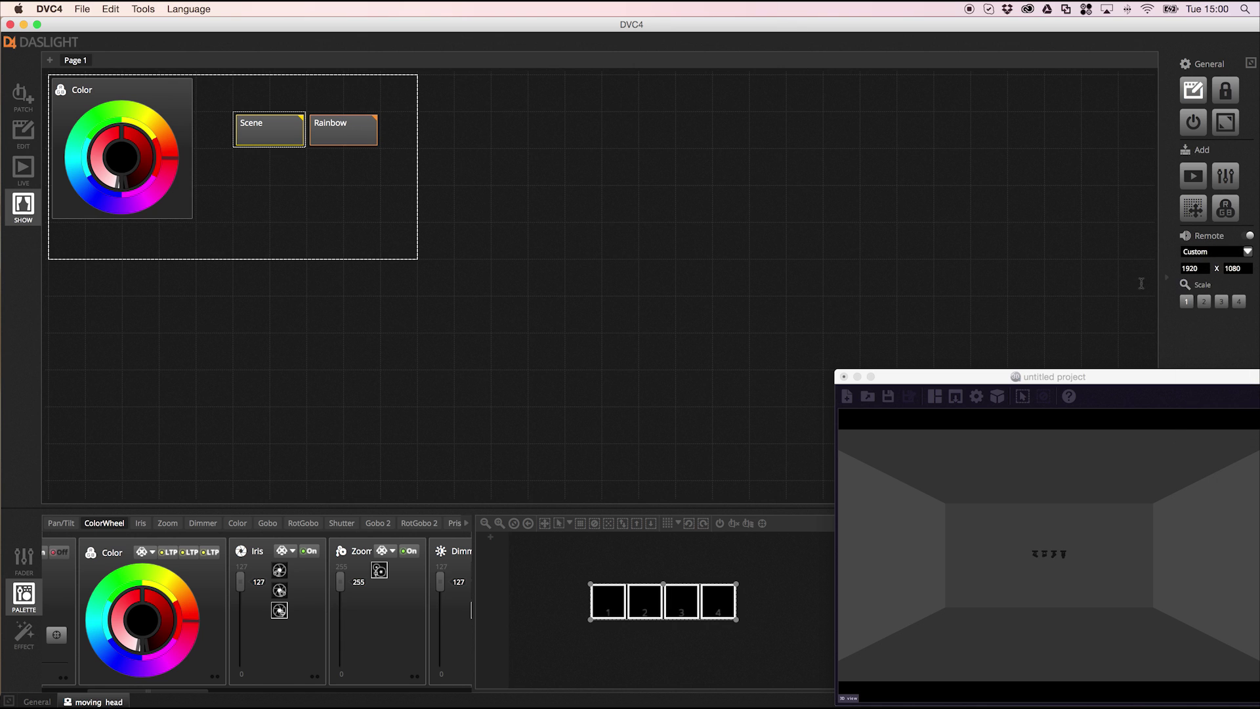
{"action": "left_click", "coordinate": [341, 141]}
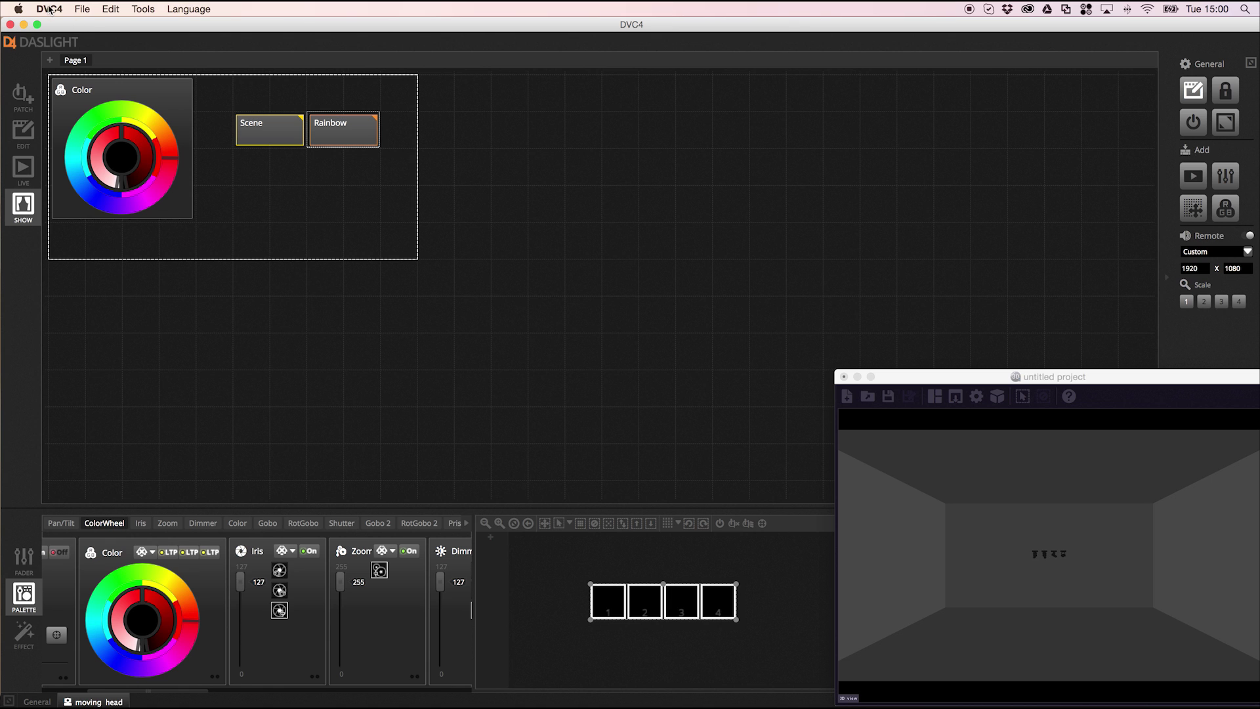
Review the general settings and the Devices section of the DVC4 preferences, and close them without applying changes
{"action": "left_click", "coordinate": [80, 9]}
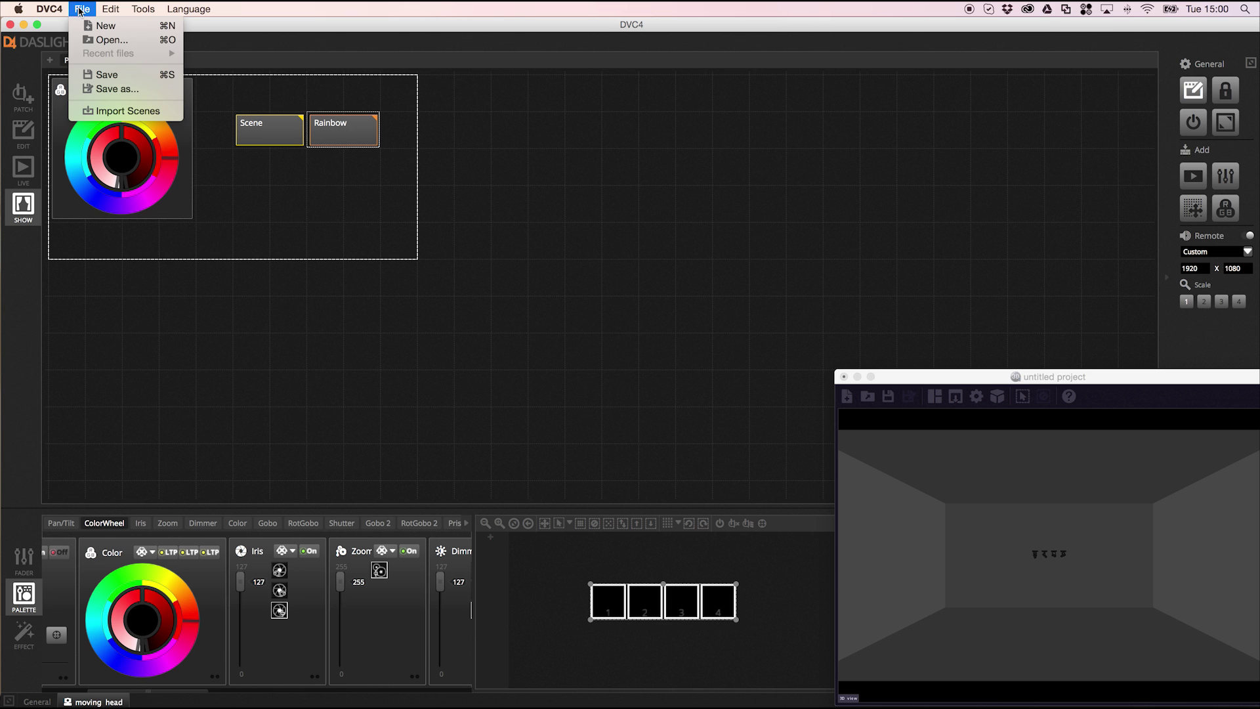
{"action": "mouse_move", "coordinate": [59, 10]}
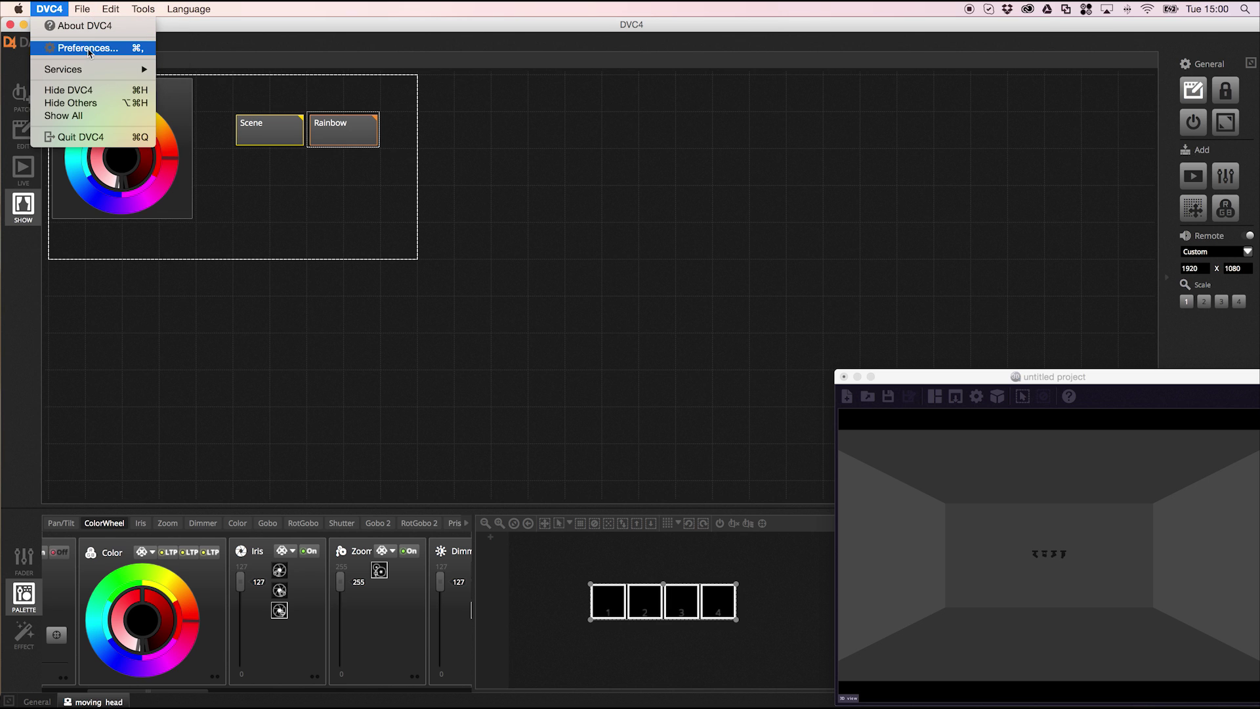
{"action": "left_click", "coordinate": [137, 50]}
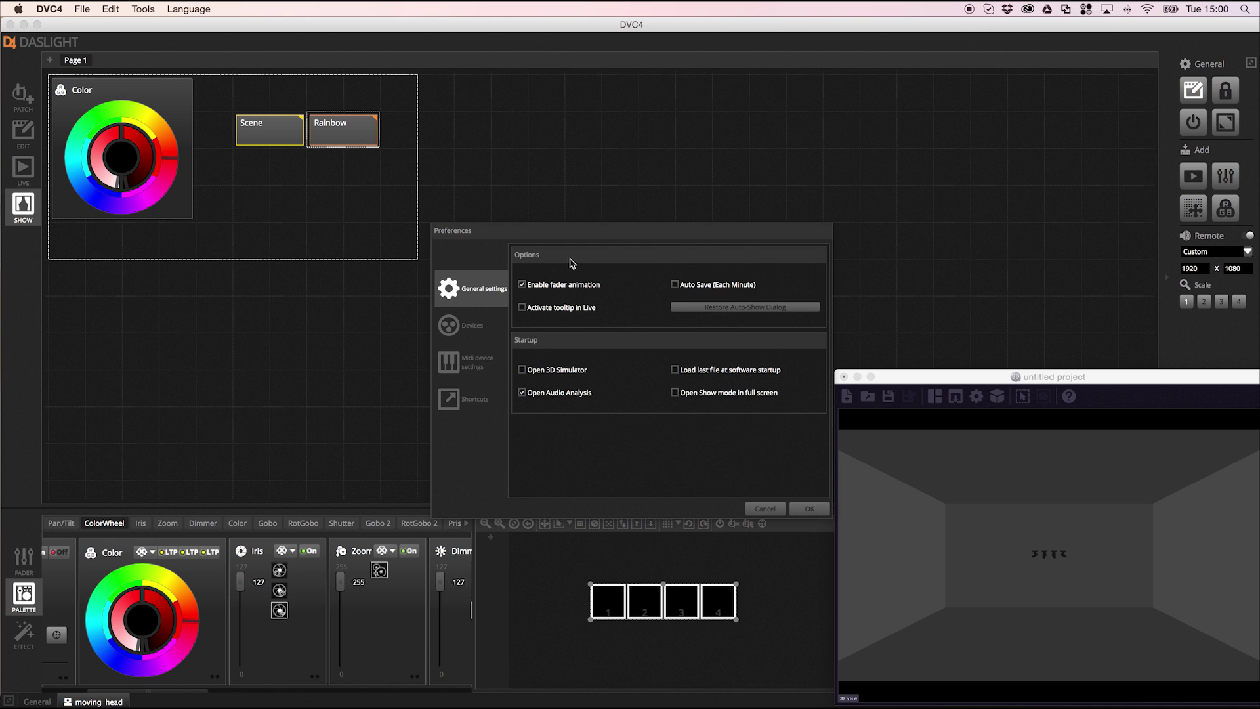
{"action": "left_click_drag", "start_coordinate": [662, 231], "coordinate": [514, 172]}
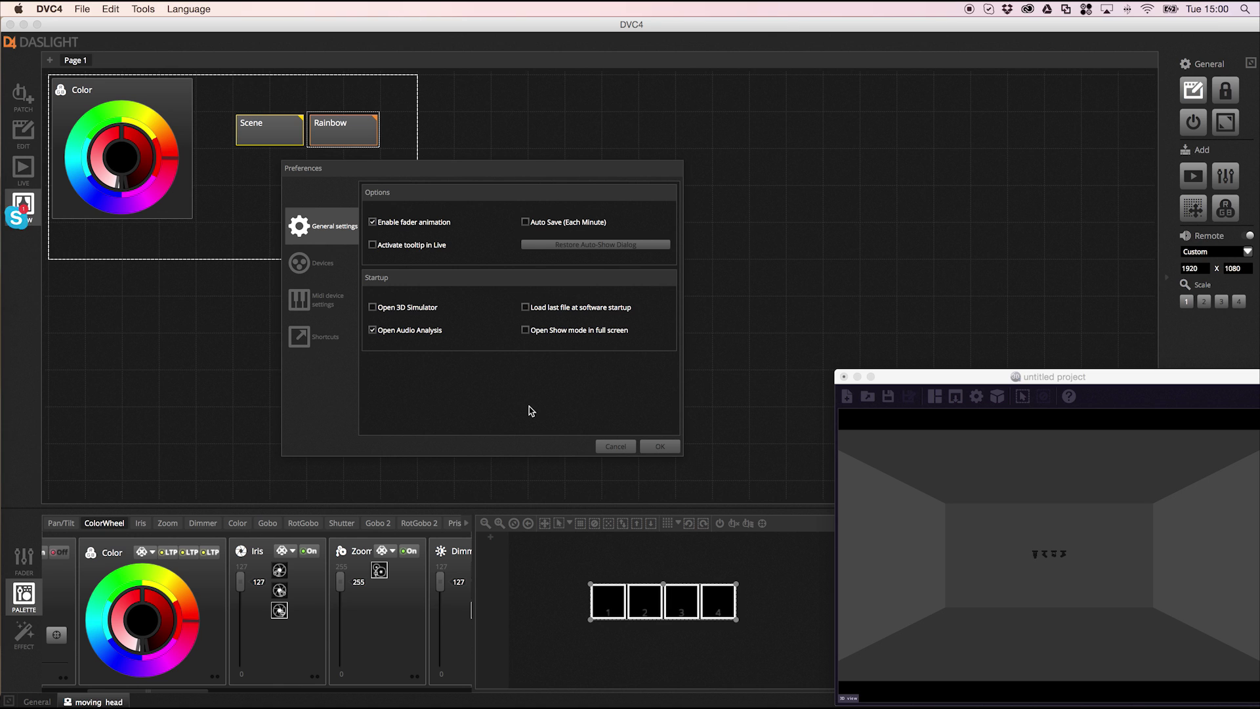
{"action": "left_click", "coordinate": [312, 269]}
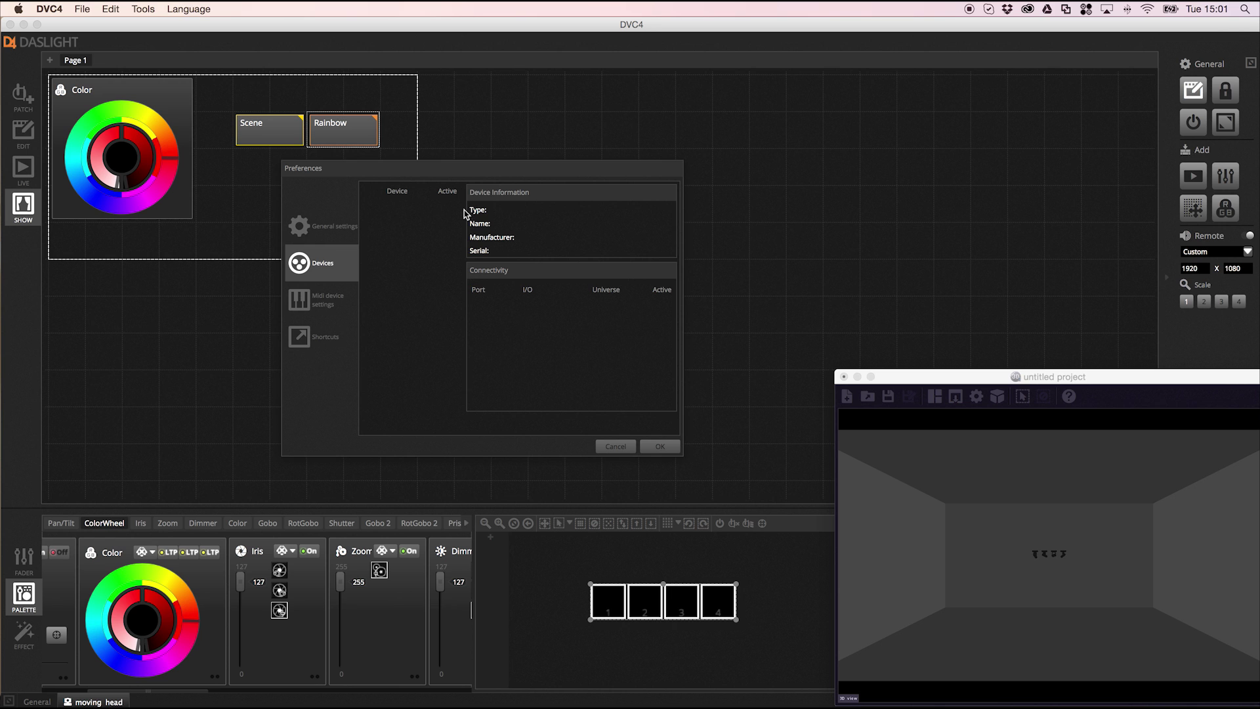
{"action": "left_click", "coordinate": [629, 447]}
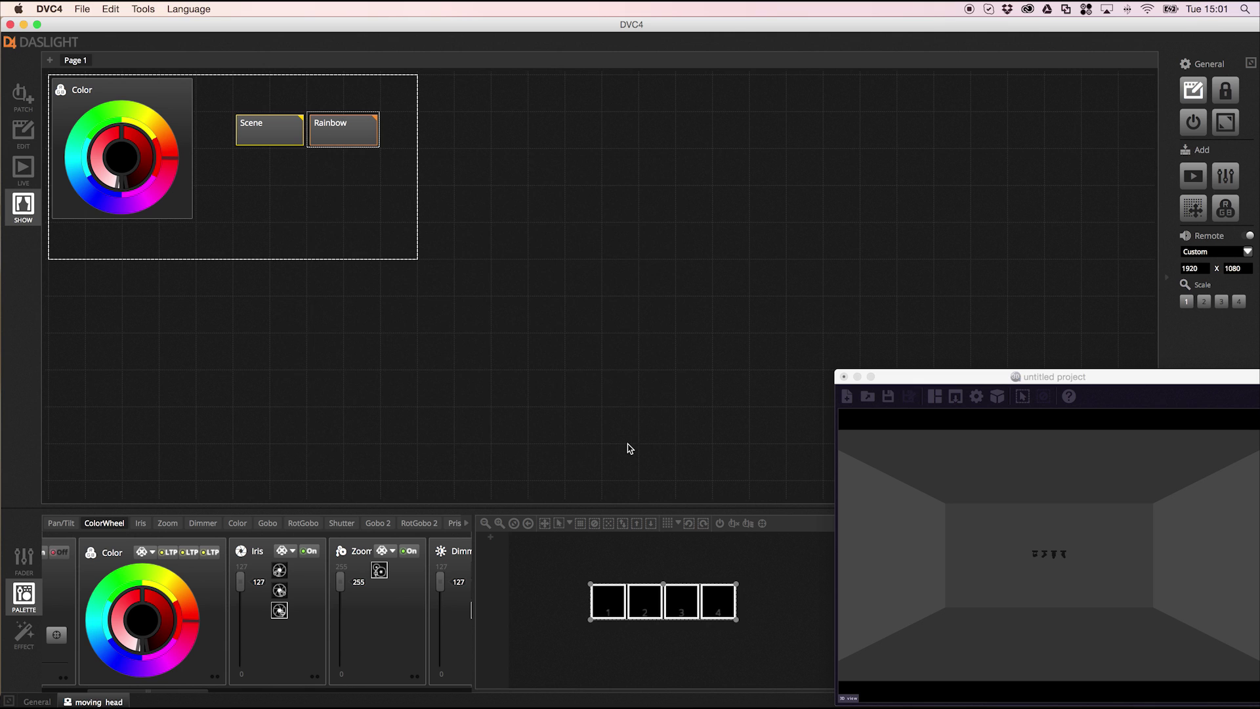